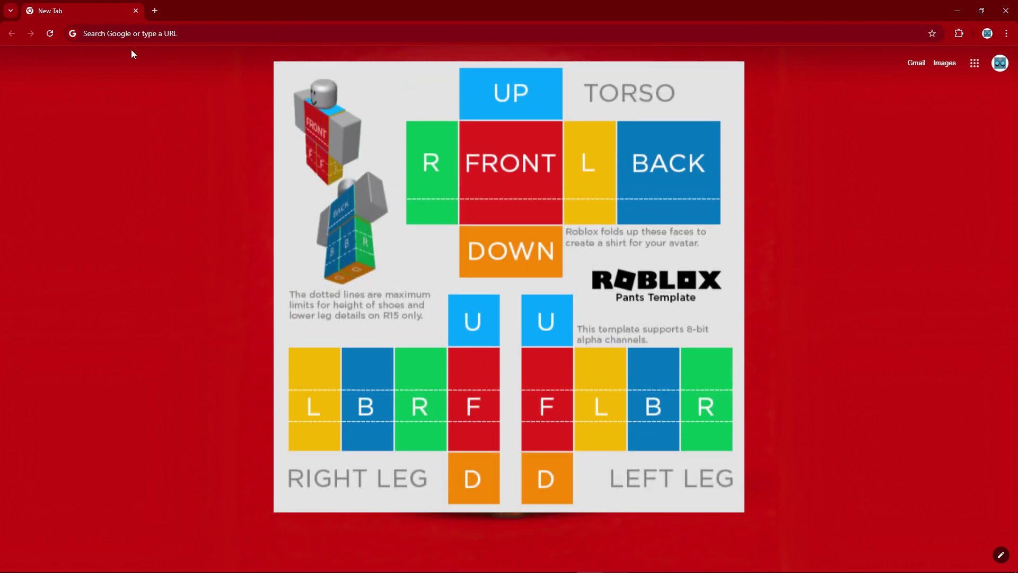
Go to the Roblox website and open its Creator Hub.
{"action": "left_click", "coordinate": [136, 31]}
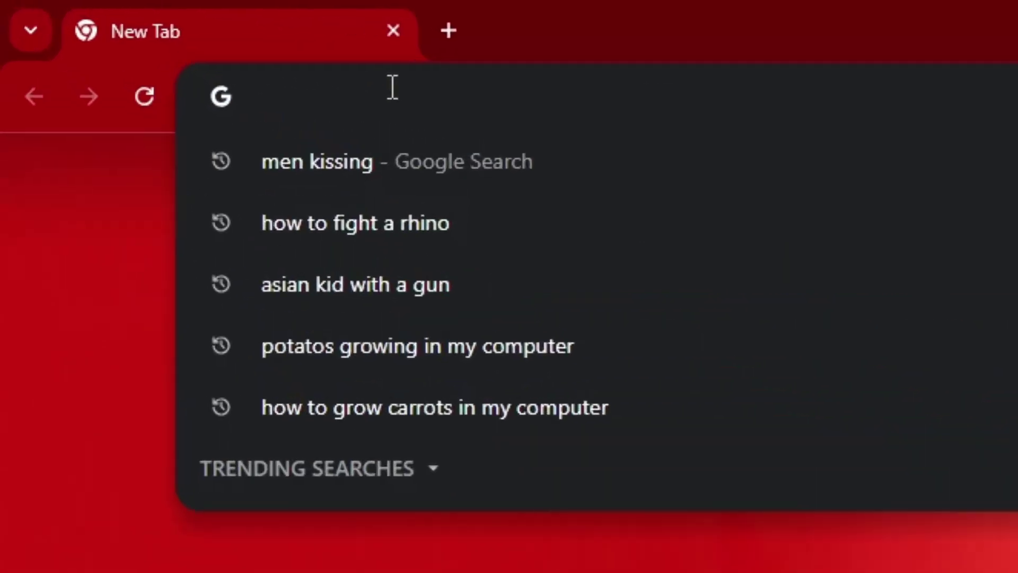
{"action": "type", "text": "roblox.com"}
{"action": "key", "text": "Return"}
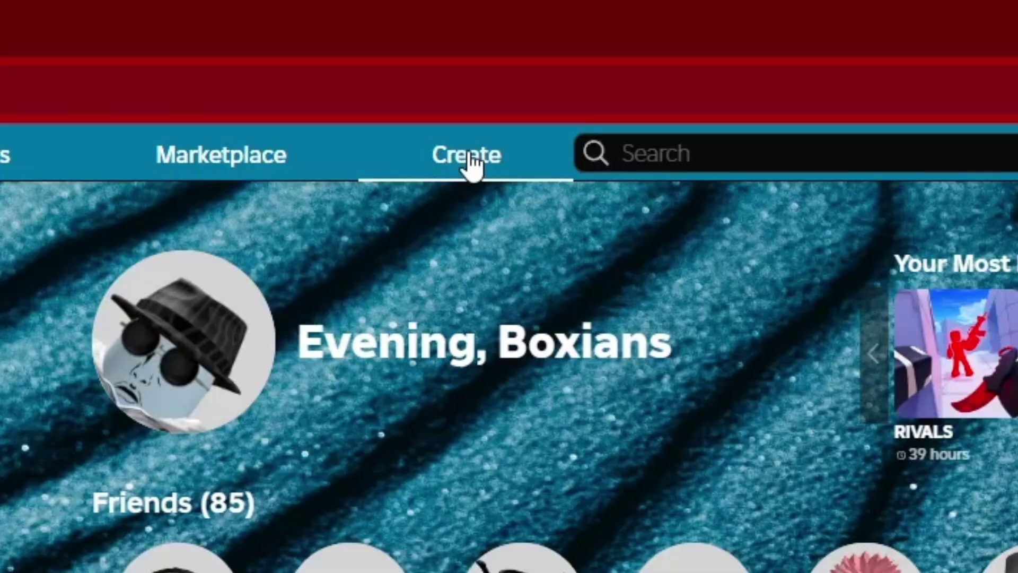
{"action": "left_click", "coordinate": [471, 161]}
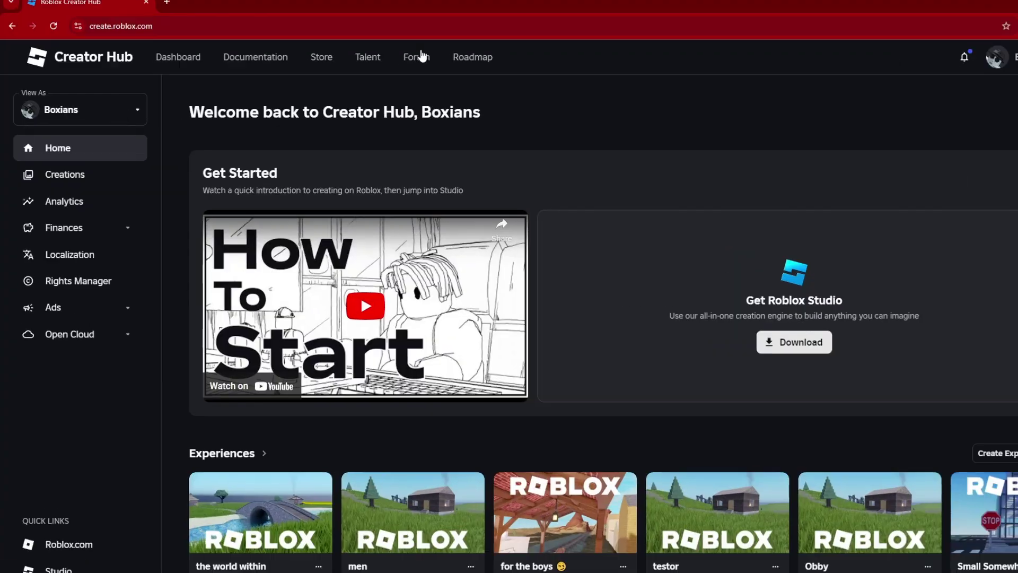
In Creations, show the classic avatar items and set the classic type to Classic Pants.
{"action": "left_click", "coordinate": [114, 243]}
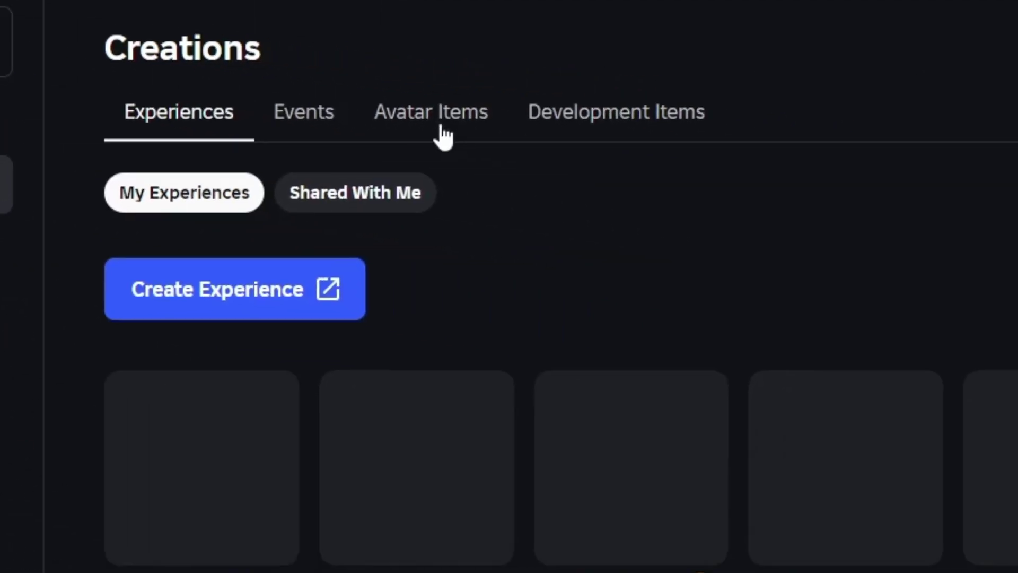
{"action": "left_click", "coordinate": [807, 155]}
{"action": "left_click", "coordinate": [422, 180]}
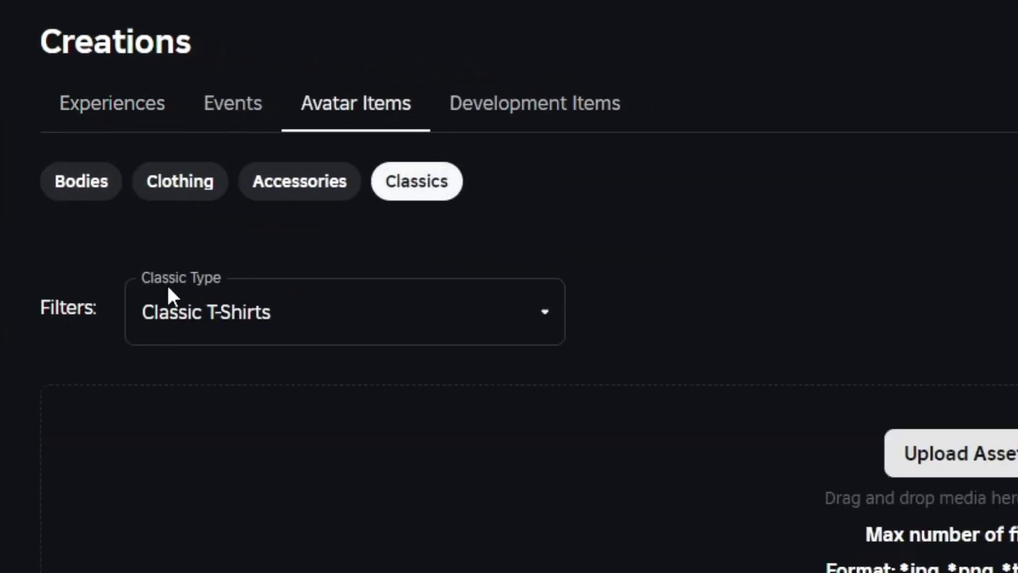
{"action": "left_click", "coordinate": [216, 313]}
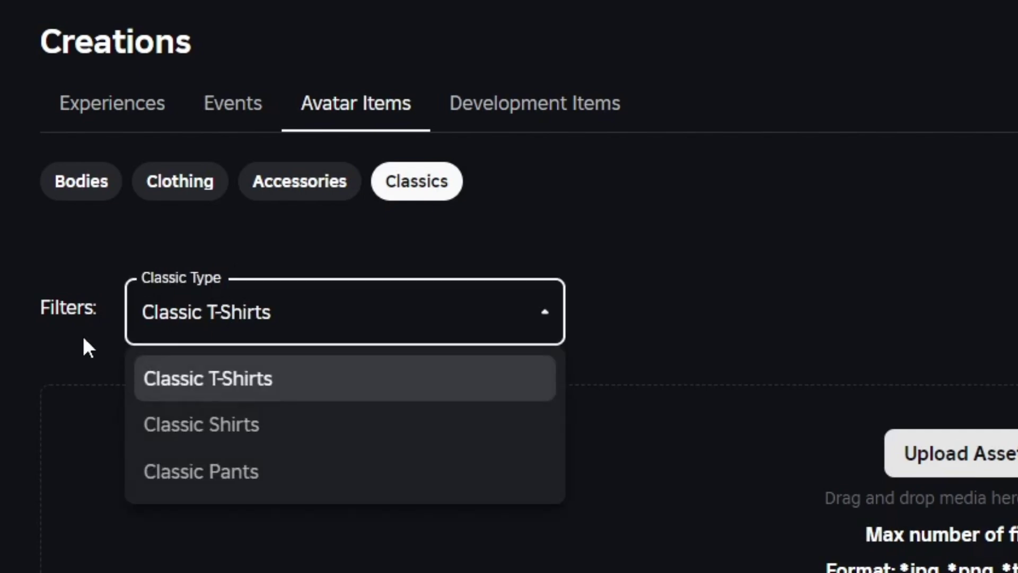
{"action": "left_click", "coordinate": [219, 474]}
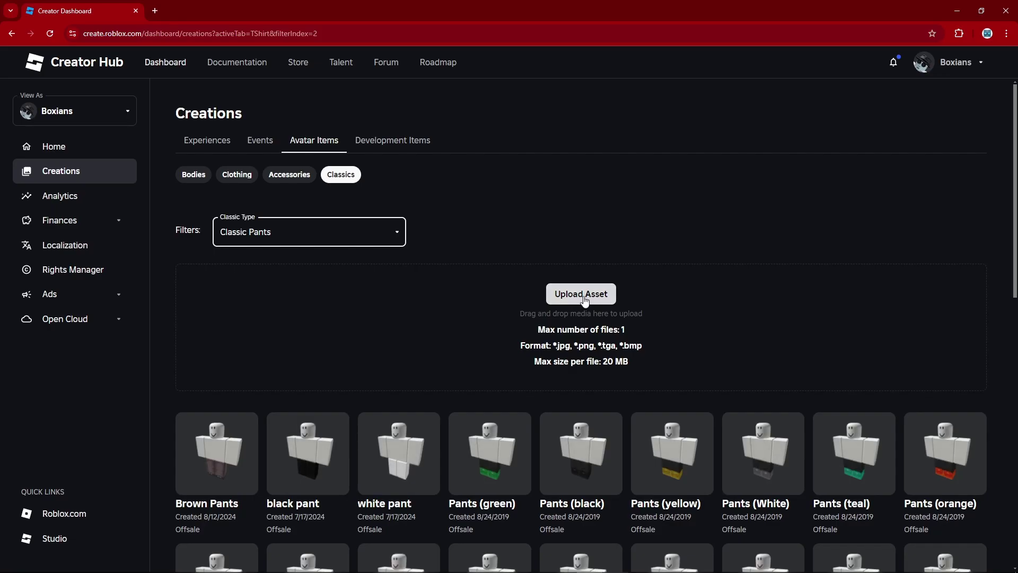
From the pants asset upload page, open the classic clothing guide and download the Pants (Torso and Legs) template.
{"action": "left_click", "coordinate": [581, 294]}
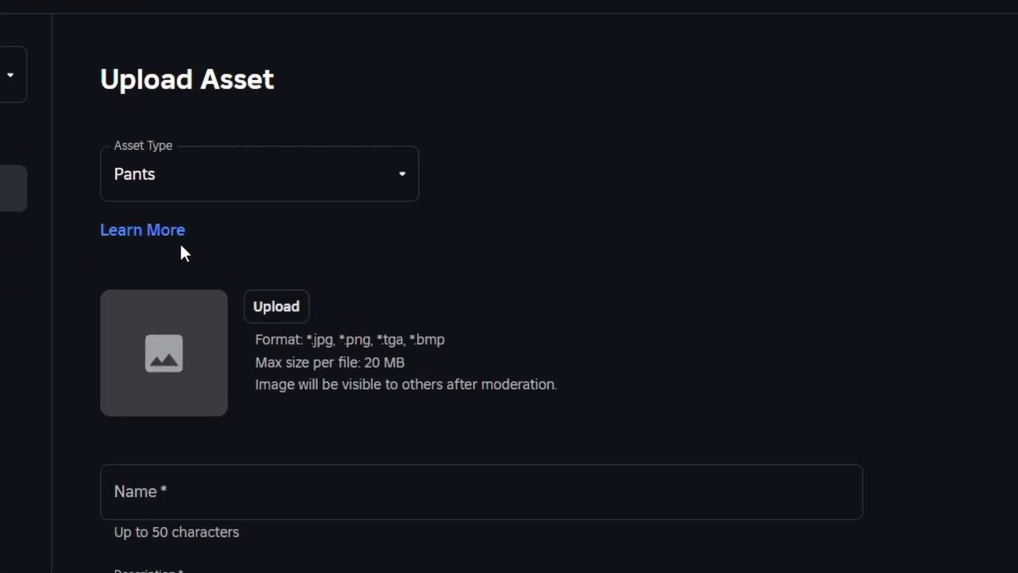
{"action": "left_click", "coordinate": [201, 194]}
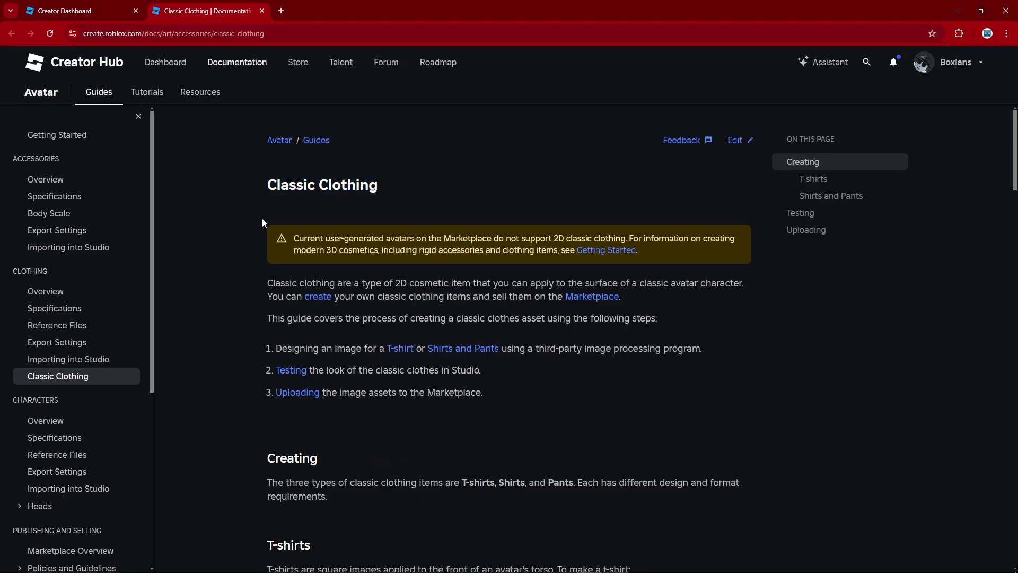
{"action": "scroll", "coordinate": [236, 217], "scroll_direction": "down", "scroll_amount": 10}
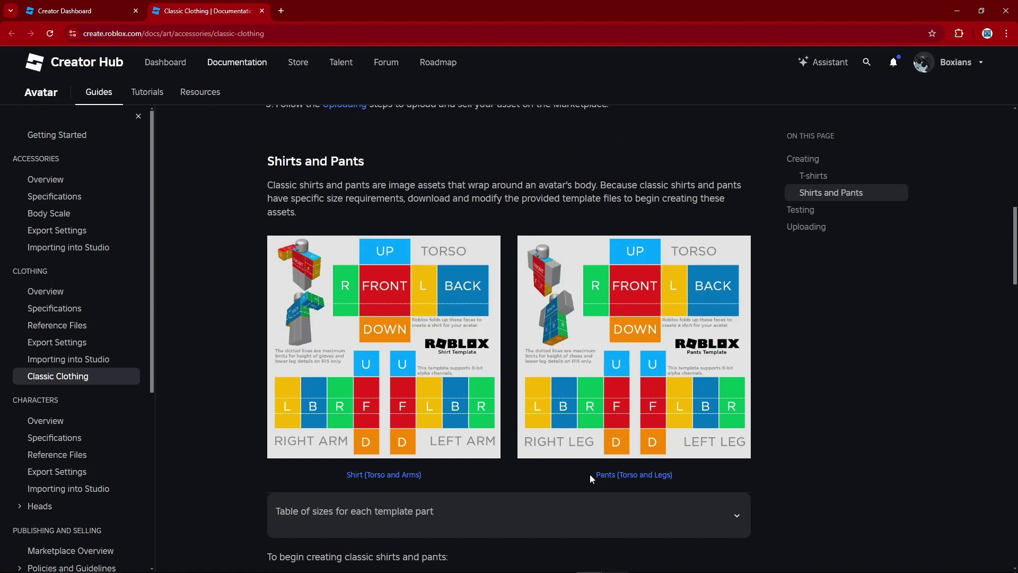
{"action": "left_click_drag", "start_coordinate": [590, 475], "coordinate": [682, 476]}
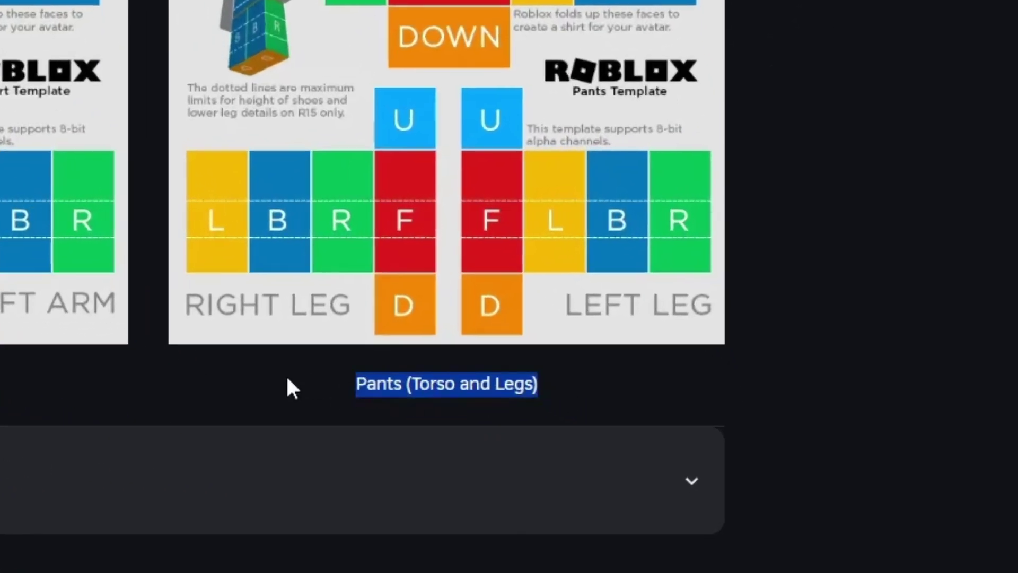
{"action": "left_click", "coordinate": [285, 381]}
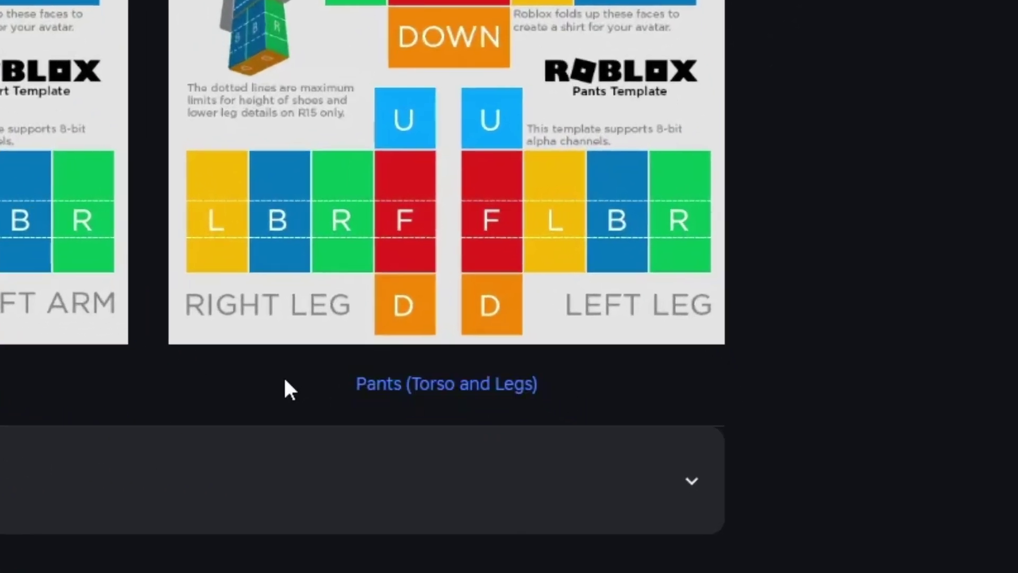
{"action": "left_click", "coordinate": [396, 386]}
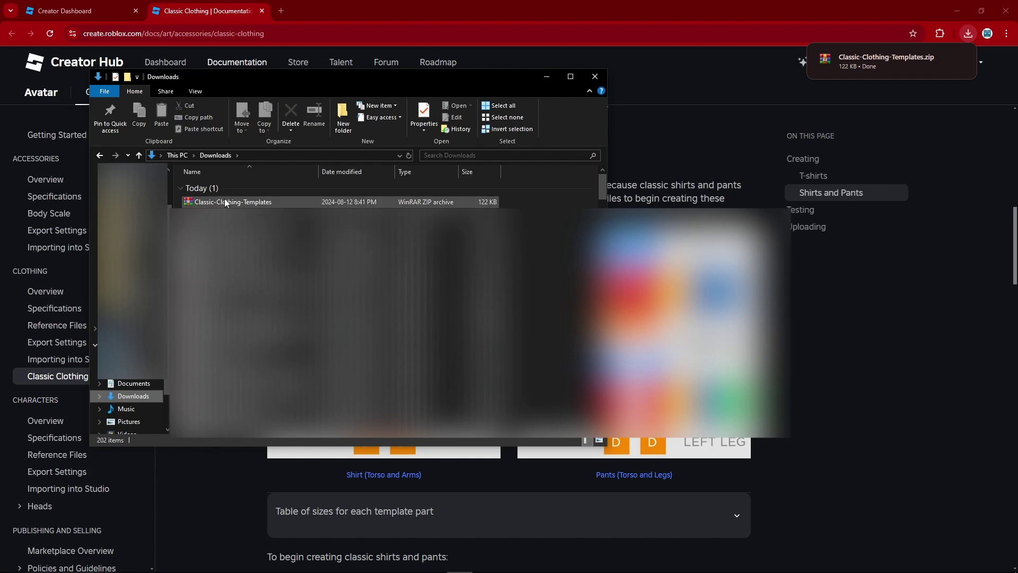
Extract the Classic-Clothing-Templates archive in Downloads and open the extracted folder.
{"action": "right_click", "coordinate": [223, 202]}
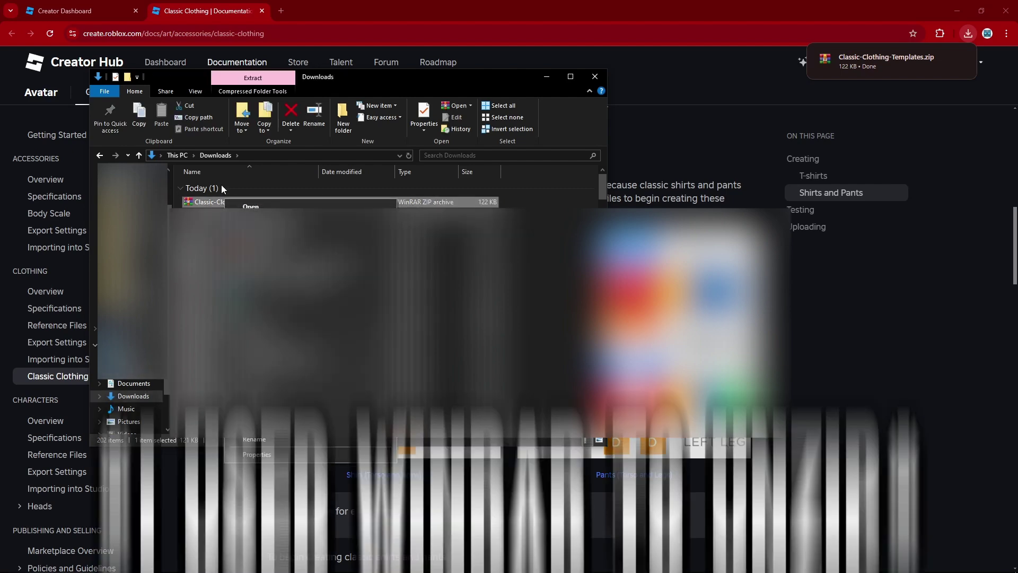
{"action": "left_click", "coordinate": [265, 258]}
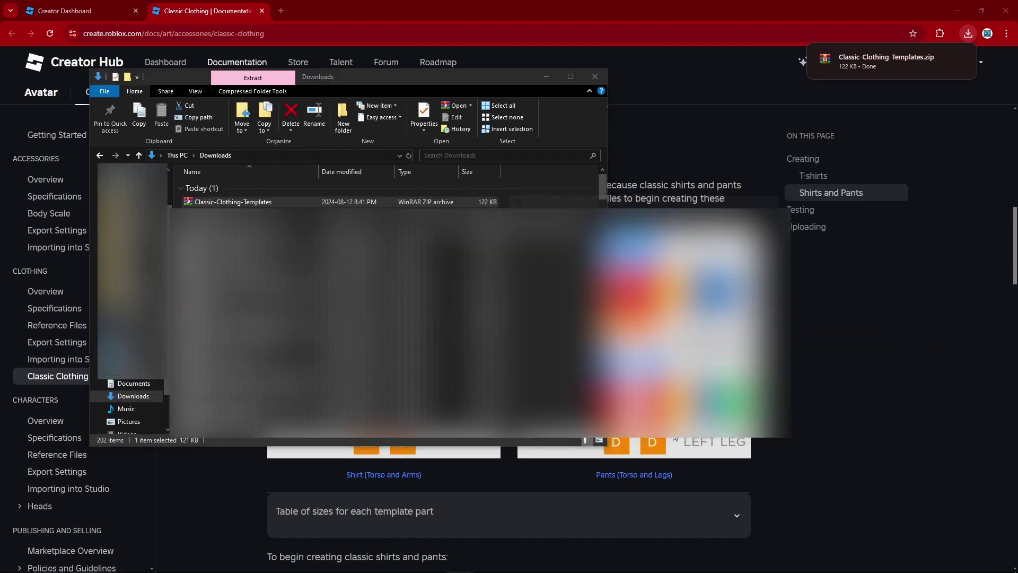
{"action": "double_click", "coordinate": [239, 202]}
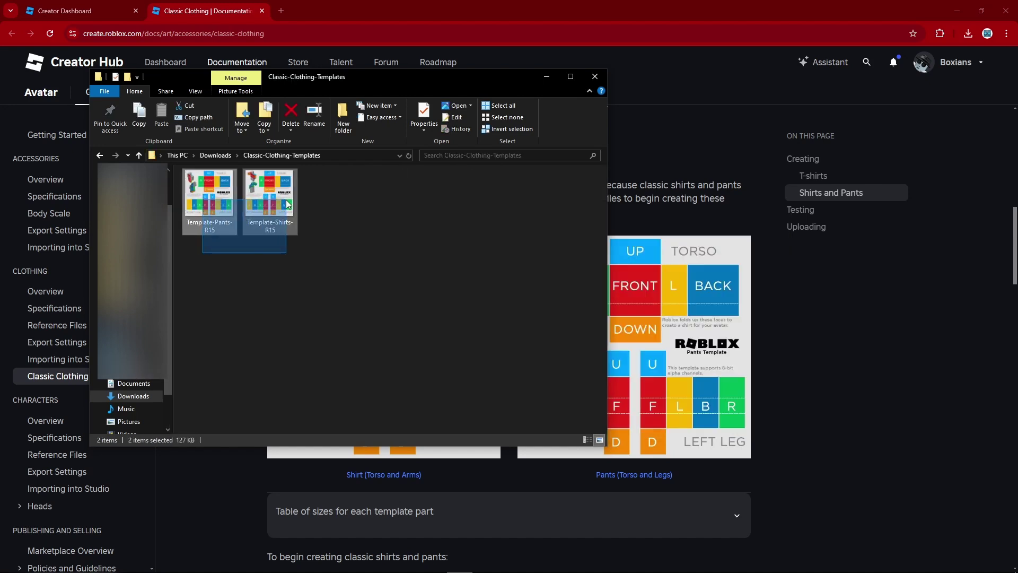
Search for "pixlr" in a new browser tab.
{"action": "left_click", "coordinate": [282, 12]}
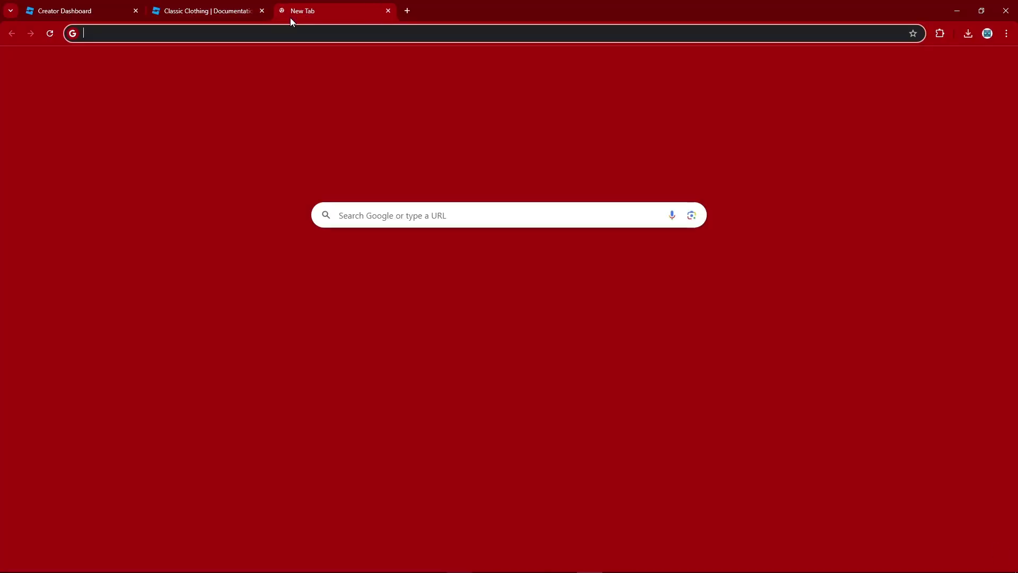
{"action": "type", "text": "pixlr"}
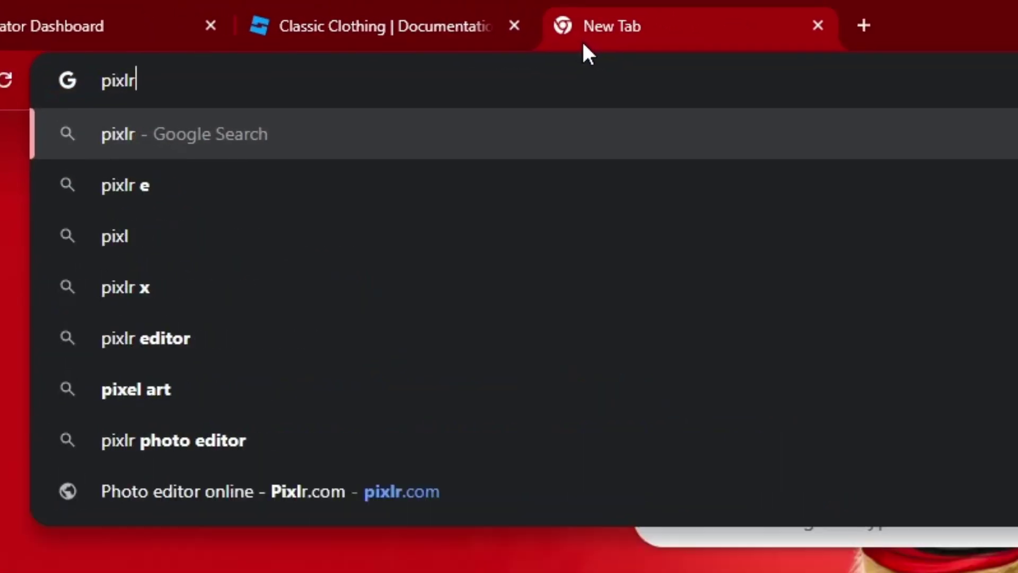
{"action": "key", "text": "Return"}
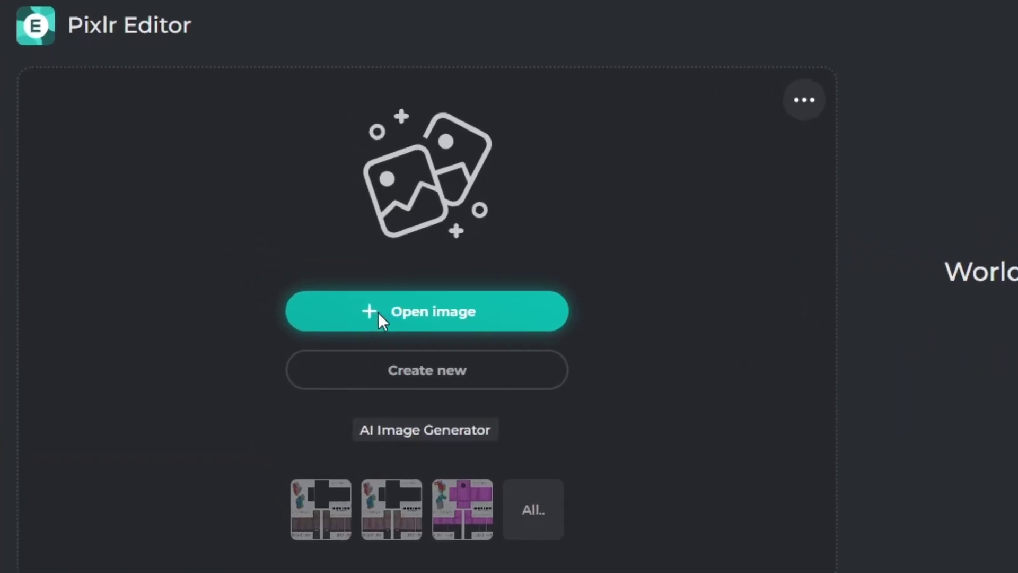
Open the pants template image from the Classic-Clothing-Templates folder in the Pixlr Editor.
{"action": "left_click", "coordinate": [226, 235]}
{"action": "left_click", "coordinate": [251, 326]}
{"action": "double_click", "coordinate": [325, 257]}
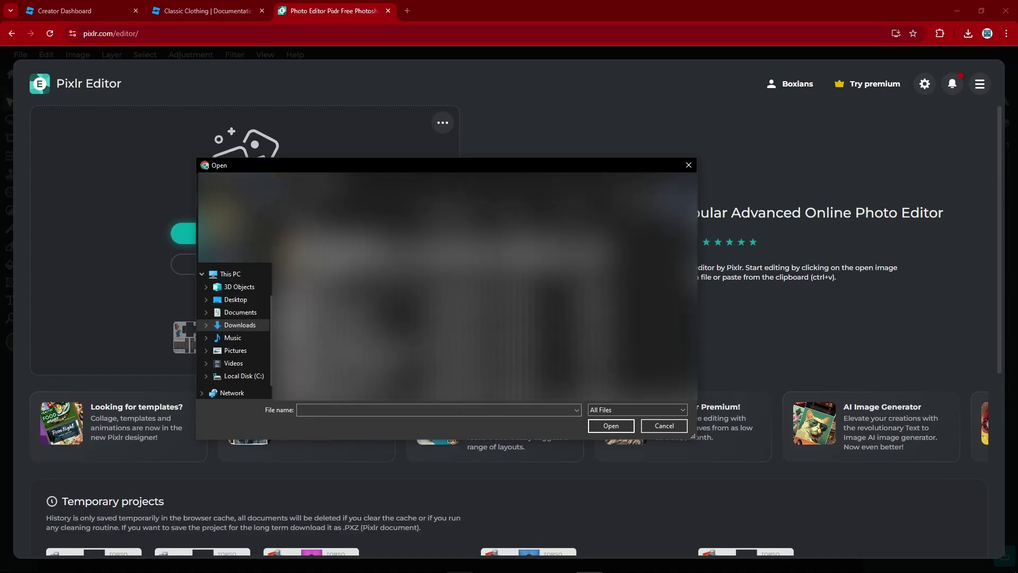
{"action": "double_click", "coordinate": [319, 255]}
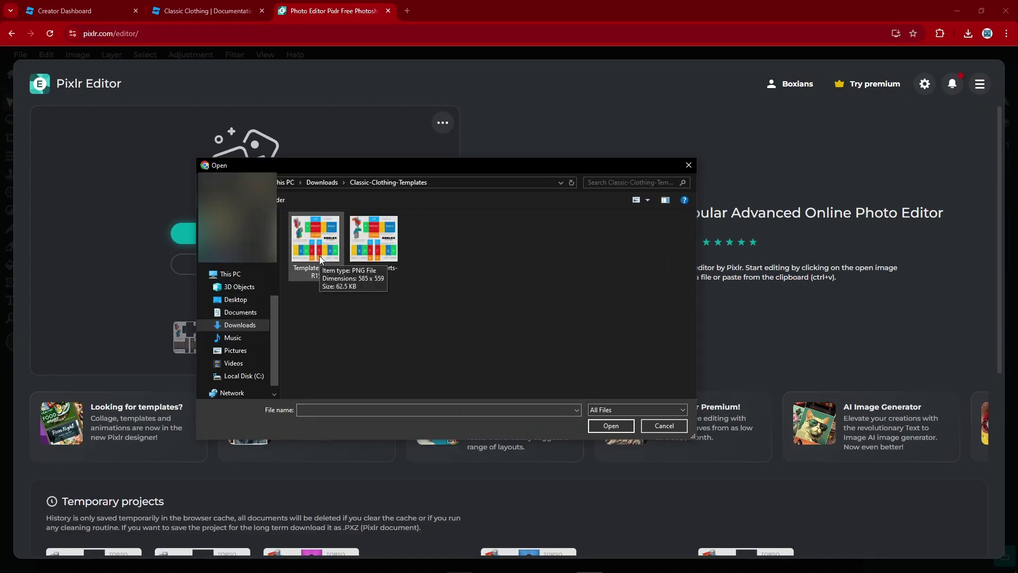
Select the blue UP face of the torso with a rectangular marquee and clear it to transparency.
{"action": "scroll", "coordinate": [363, 177], "scroll_direction": "down", "scroll_amount": 2}
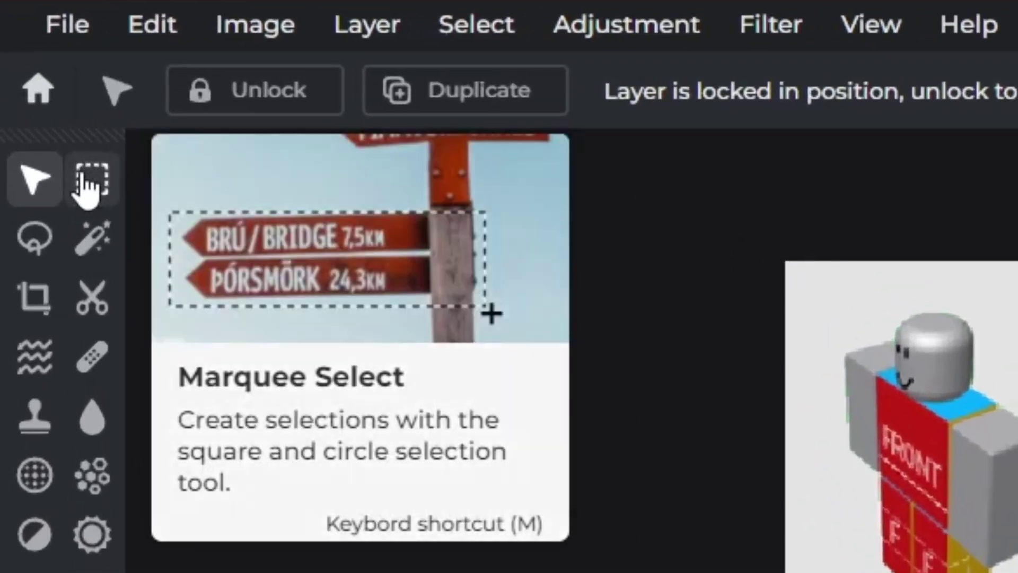
{"action": "left_click", "coordinate": [85, 183]}
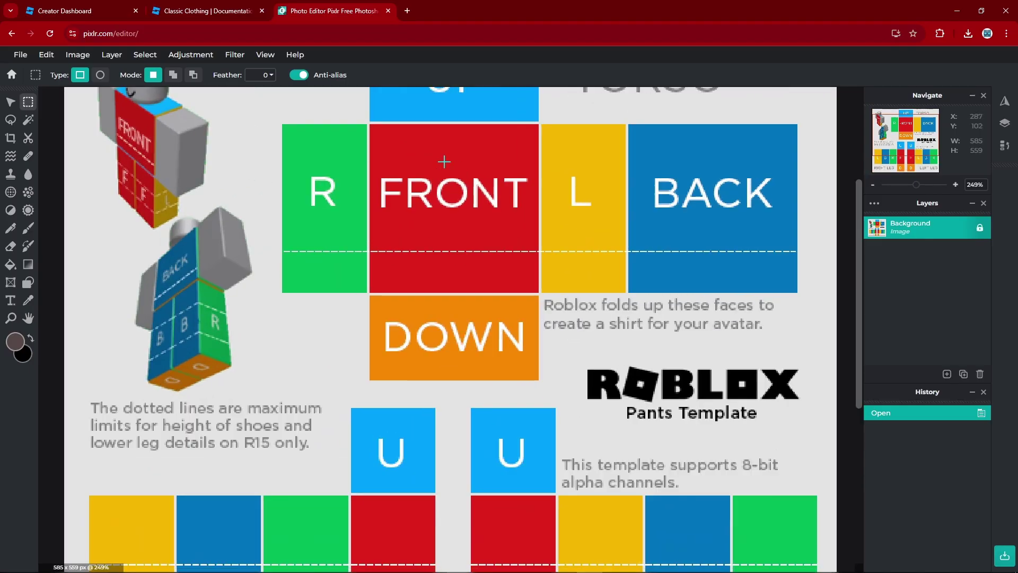
{"action": "scroll", "coordinate": [467, 191], "scroll_direction": "up", "scroll_amount": 5}
{"action": "left_click_drag", "start_coordinate": [859, 294], "coordinate": [848, 183]}
{"action": "scroll", "coordinate": [281, 218], "scroll_direction": "up", "scroll_amount": 2}
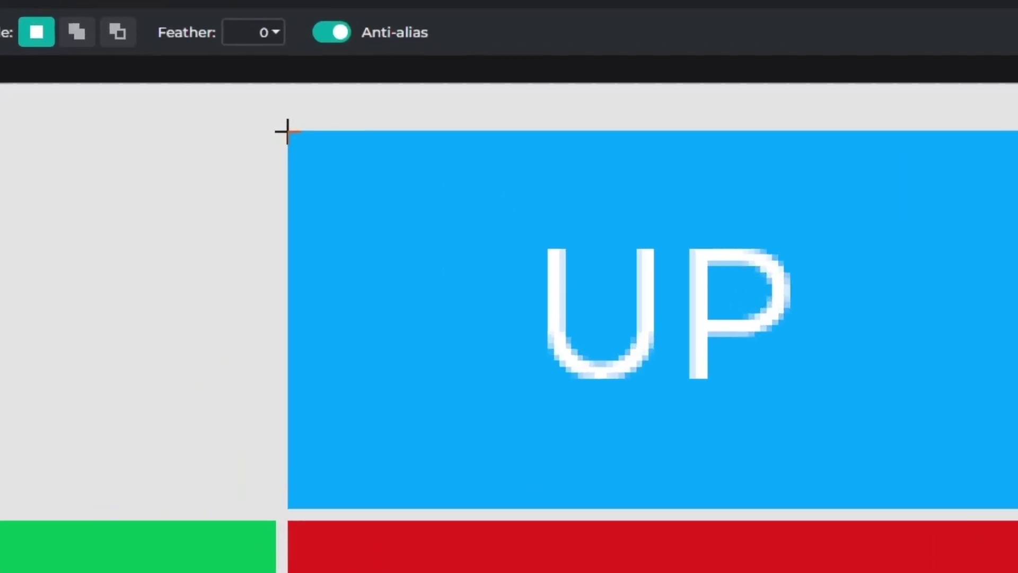
{"action": "left_click_drag", "start_coordinate": [278, 124], "coordinate": [517, 234]}
{"action": "left_click_drag", "start_coordinate": [794, 369], "coordinate": [1017, 572]}
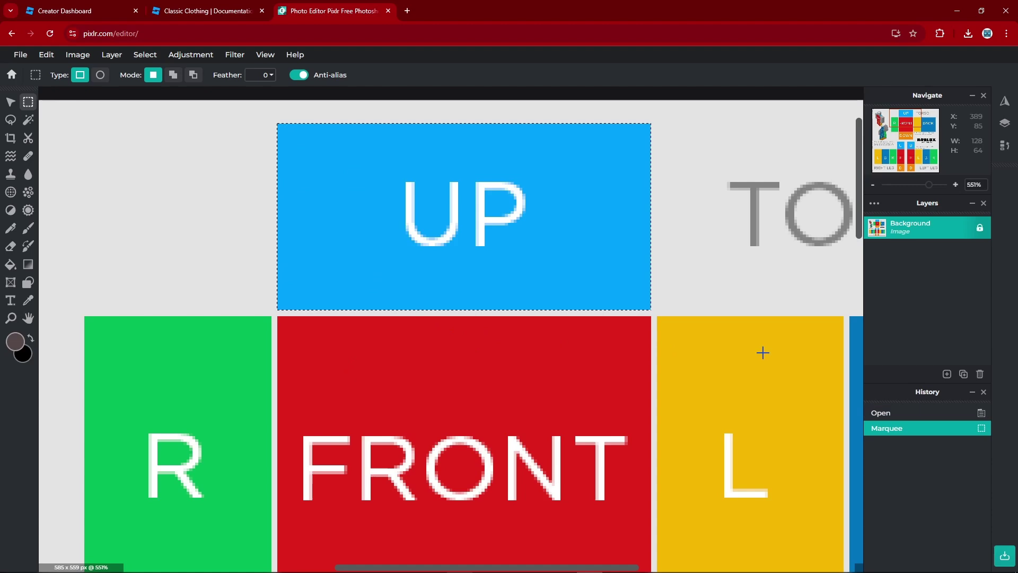
{"action": "key", "text": "Delete"}
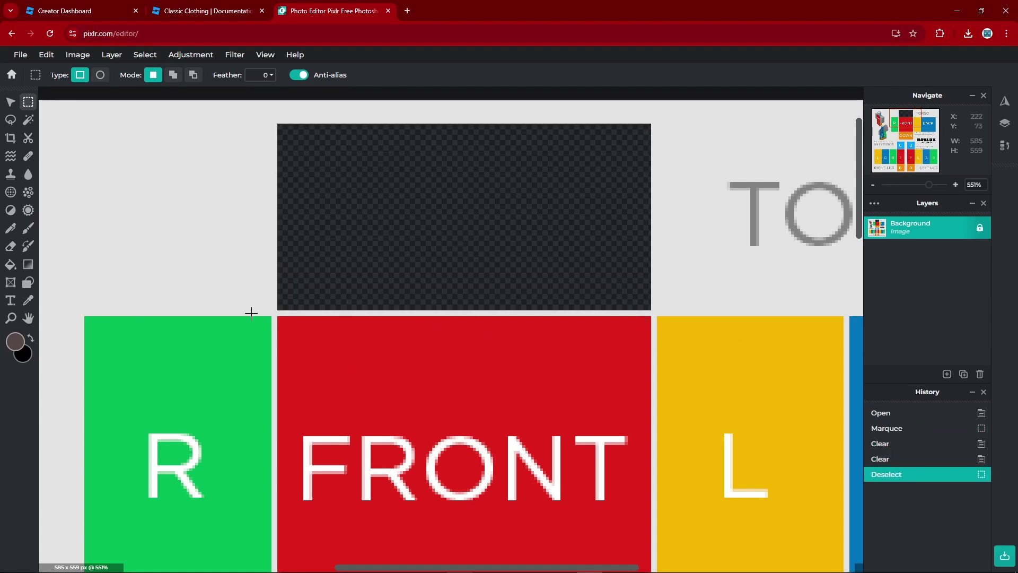
Marquee-select and clear the remaining coloured torso faces: FRONT, BACK, R, L and DOWN.
{"action": "scroll", "coordinate": [251, 312], "scroll_direction": "down", "scroll_amount": 5}
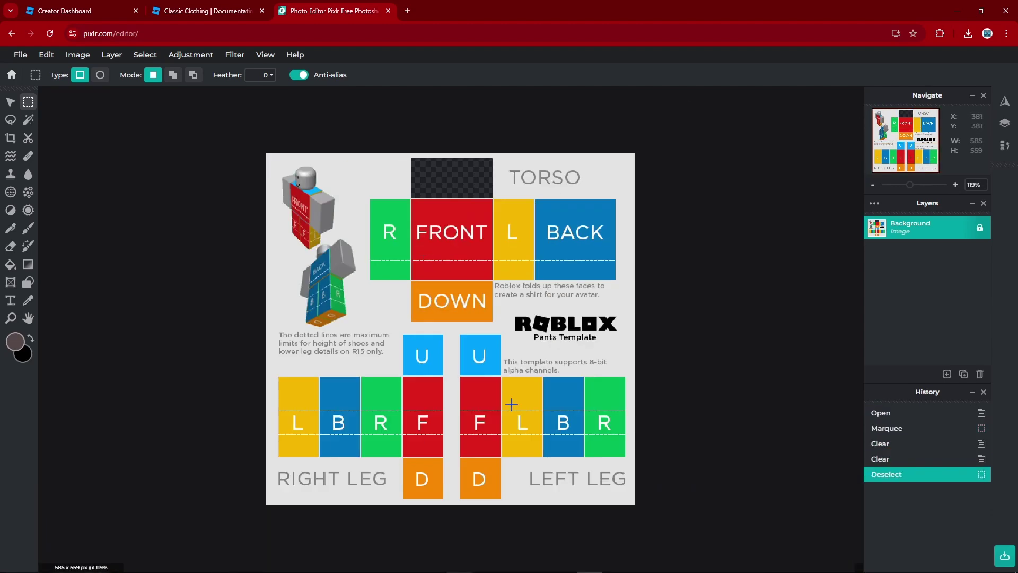
{"action": "scroll", "coordinate": [438, 225], "scroll_direction": "up", "scroll_amount": 5}
{"action": "left_click_drag", "start_coordinate": [336, 125], "coordinate": [650, 437]}
{"action": "key", "text": "Delete"}
{"action": "left_click_drag", "start_coordinate": [175, 125], "coordinate": [332, 441]}
Marquee-select and clear all coloured faces of the right and left legs, leaving nothing selected.
{"action": "key", "text": "Delete"}
{"action": "scroll", "coordinate": [395, 208], "scroll_direction": "down", "scroll_amount": 2}
{"action": "left_click_drag", "start_coordinate": [561, 157], "coordinate": [659, 354]}
{"action": "key", "text": "Delete"}
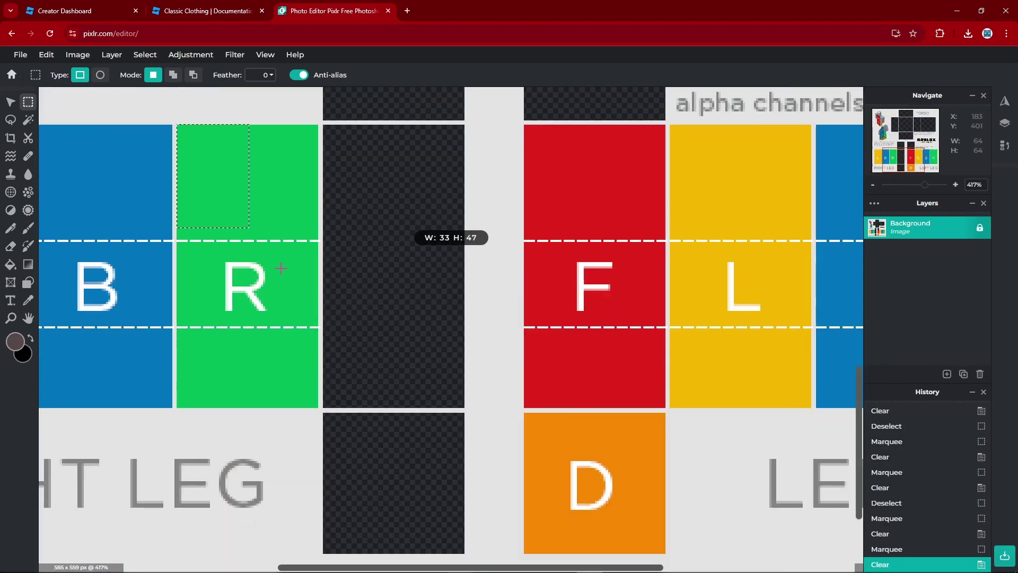
{"action": "left_click_drag", "start_coordinate": [281, 268], "coordinate": [318, 408]}
{"action": "key", "text": "Delete"}
{"action": "left_click_drag", "start_coordinate": [416, 125], "coordinate": [555, 408]}
{"action": "key", "text": "Delete"}
{"action": "left_click_drag", "start_coordinate": [634, 126], "coordinate": [794, 443]}
{"action": "key", "text": "Delete"}
{"action": "key", "text": "ctrl+d"}
{"action": "scroll", "coordinate": [625, 315], "scroll_direction": "down", "scroll_amount": 5}
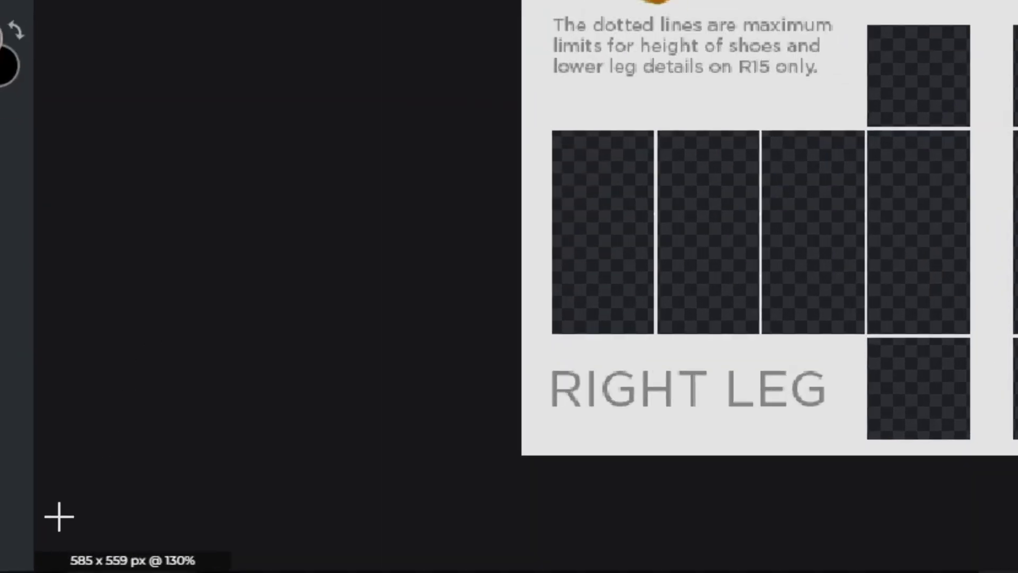
{"action": "left_click_drag", "start_coordinate": [51, 549], "coordinate": [105, 569]}
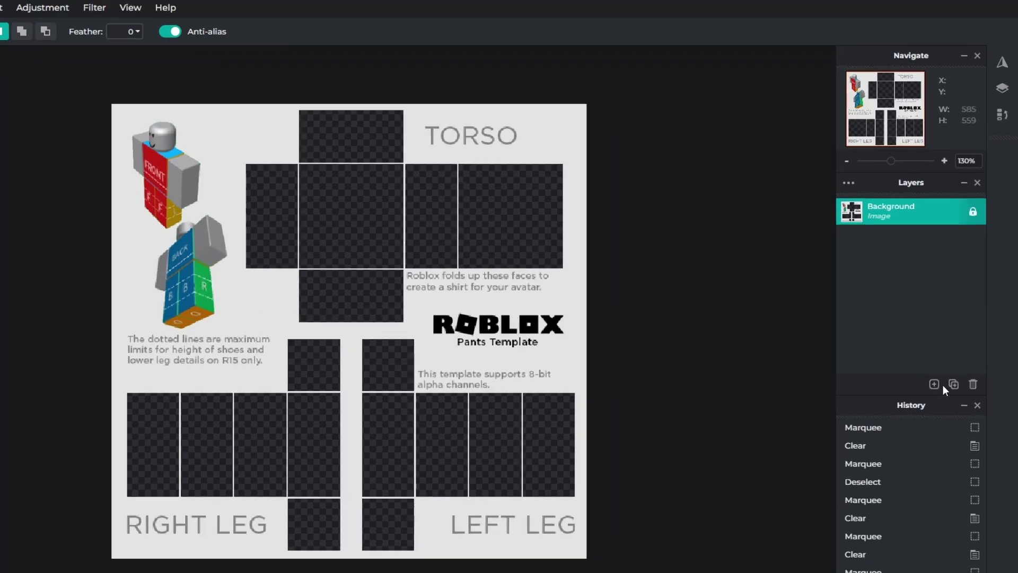
Add an empty layer and place it beneath the Background layer.
{"action": "left_click", "coordinate": [936, 387]}
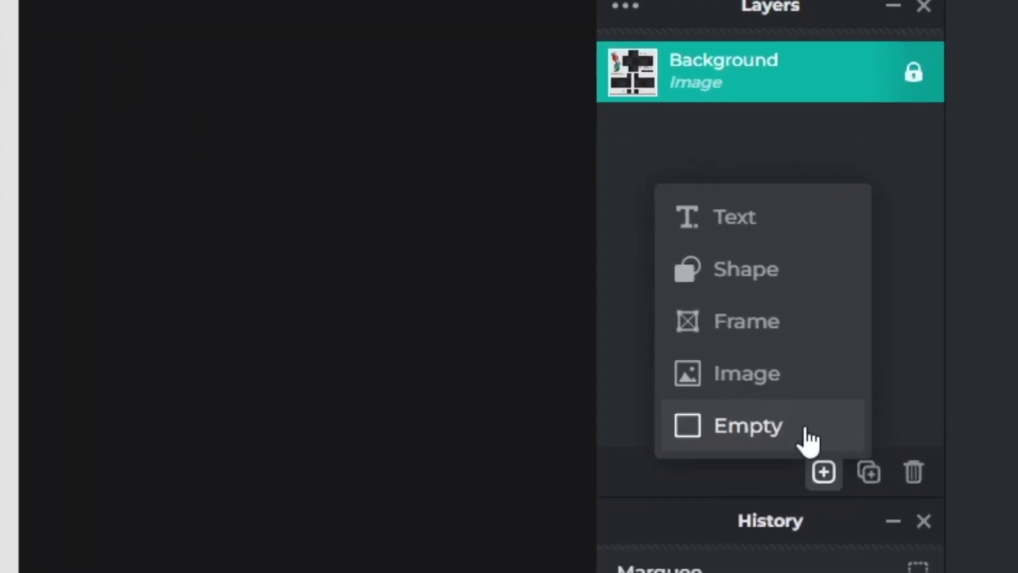
{"action": "left_click", "coordinate": [926, 365]}
{"action": "left_click_drag", "start_coordinate": [706, 60], "coordinate": [705, 132]}
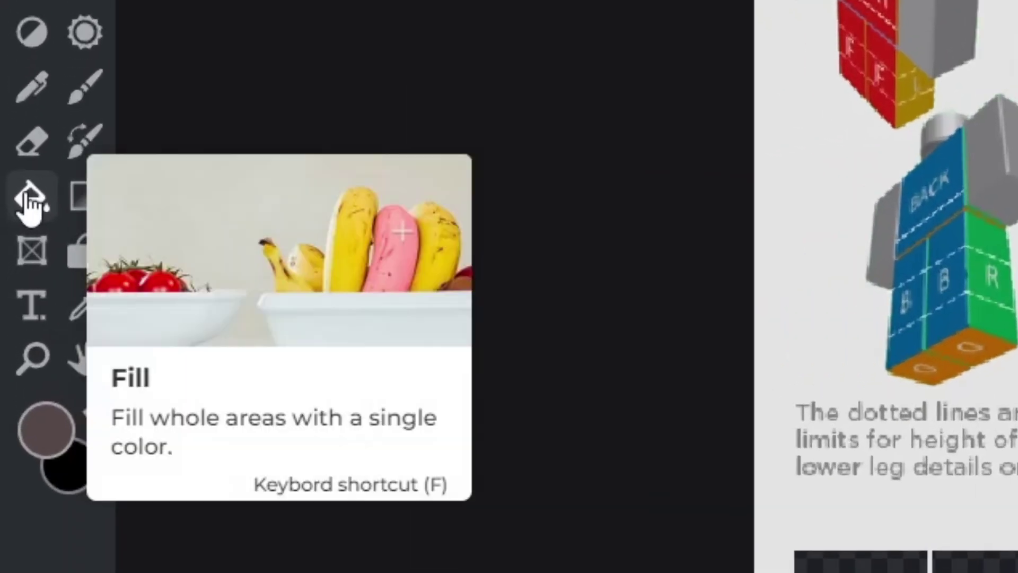
Fill the empty layer with the greyish brown colour #7A6767 using the paint bucket.
{"action": "left_click", "coordinate": [30, 201]}
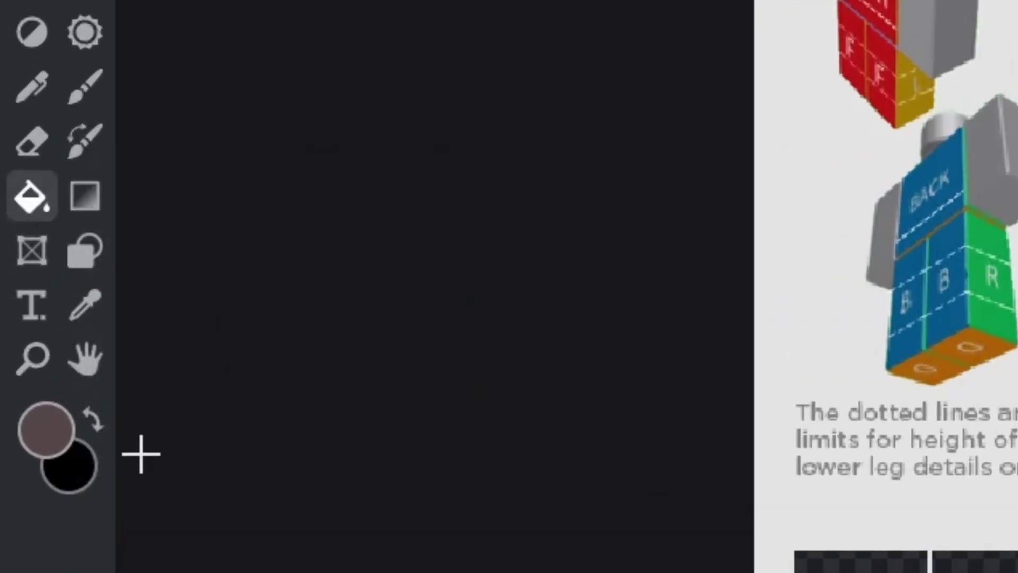
{"action": "left_click", "coordinate": [45, 429]}
{"action": "left_click_drag", "start_coordinate": [253, 329], "coordinate": [240, 291]}
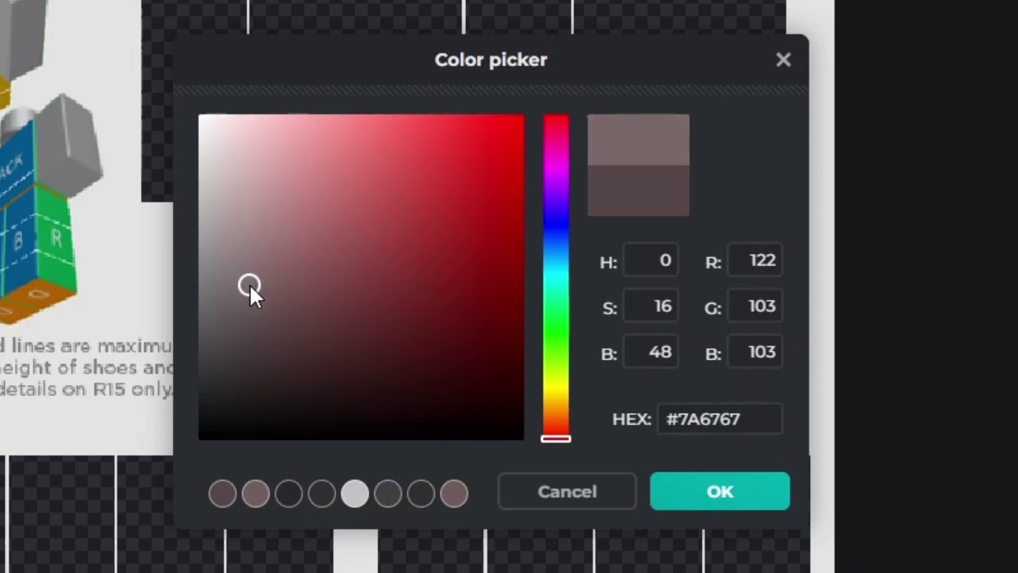
{"action": "left_click", "coordinate": [700, 490]}
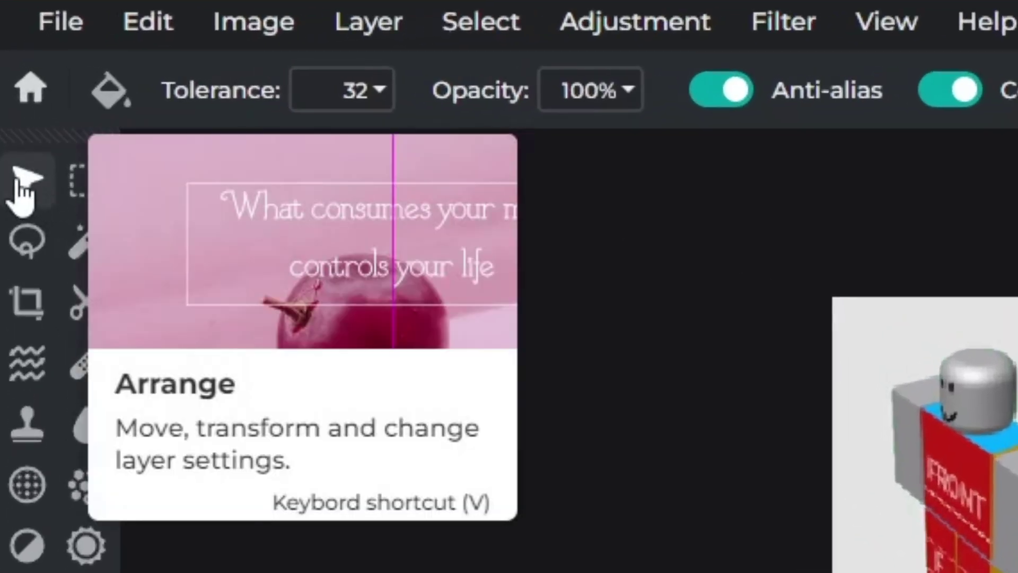
Move the filled Layer 2 down so its colour covers only the leg part of the template.
{"action": "left_click", "coordinate": [10, 102]}
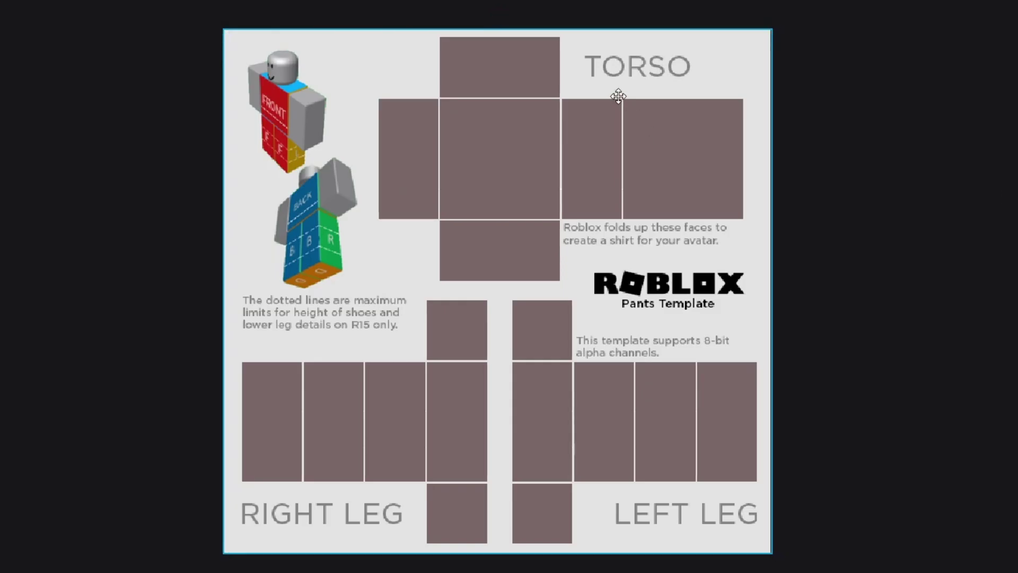
{"action": "left_click_drag", "start_coordinate": [619, 96], "coordinate": [622, 330]}
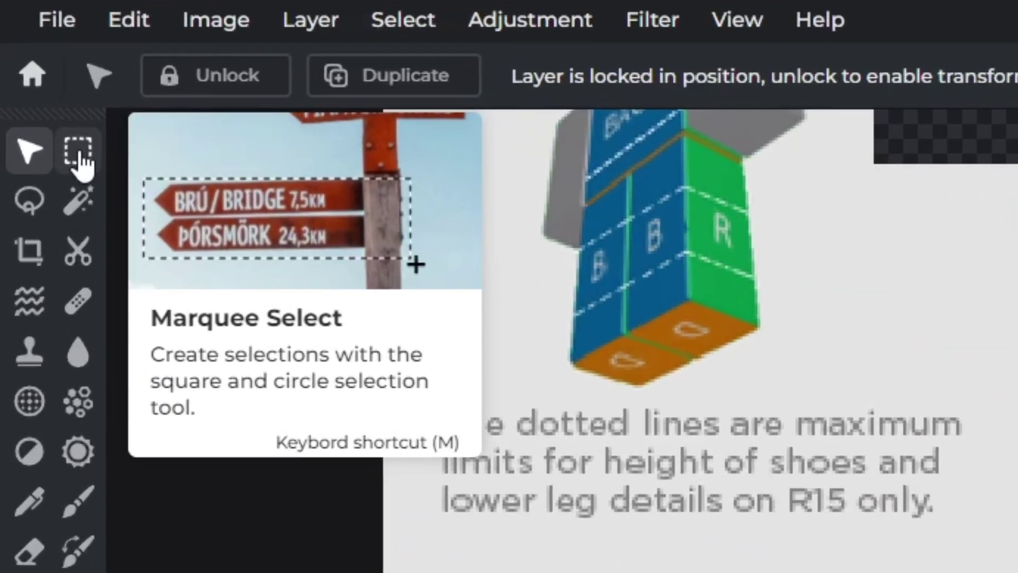
Marquee-select the strip covering the bottom of both legs and the sole faces on Layer 2, and clear it.
{"action": "left_click", "coordinate": [30, 104]}
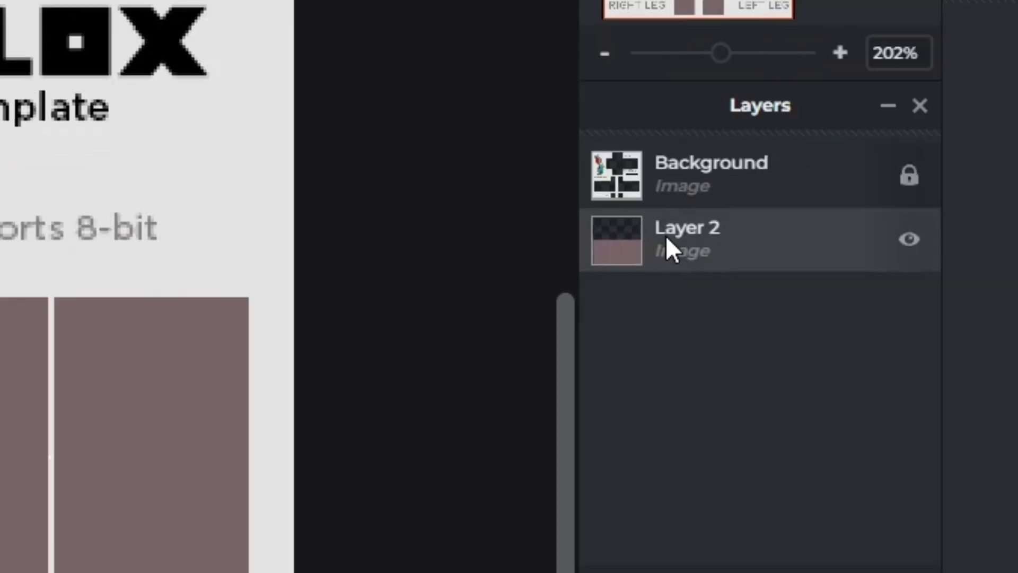
{"action": "left_click", "coordinate": [682, 252]}
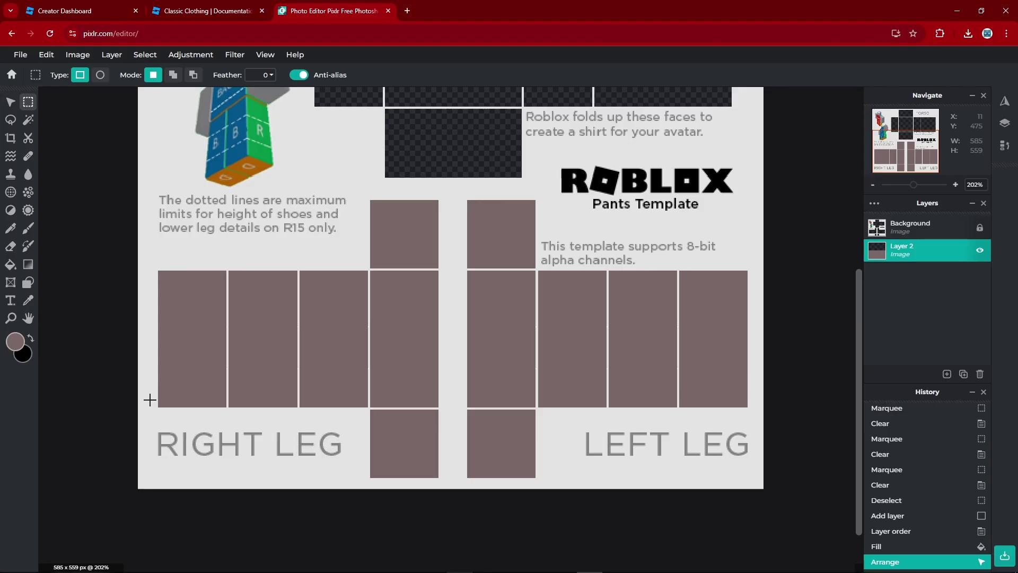
{"action": "left_click_drag", "start_coordinate": [148, 393], "coordinate": [770, 486]}
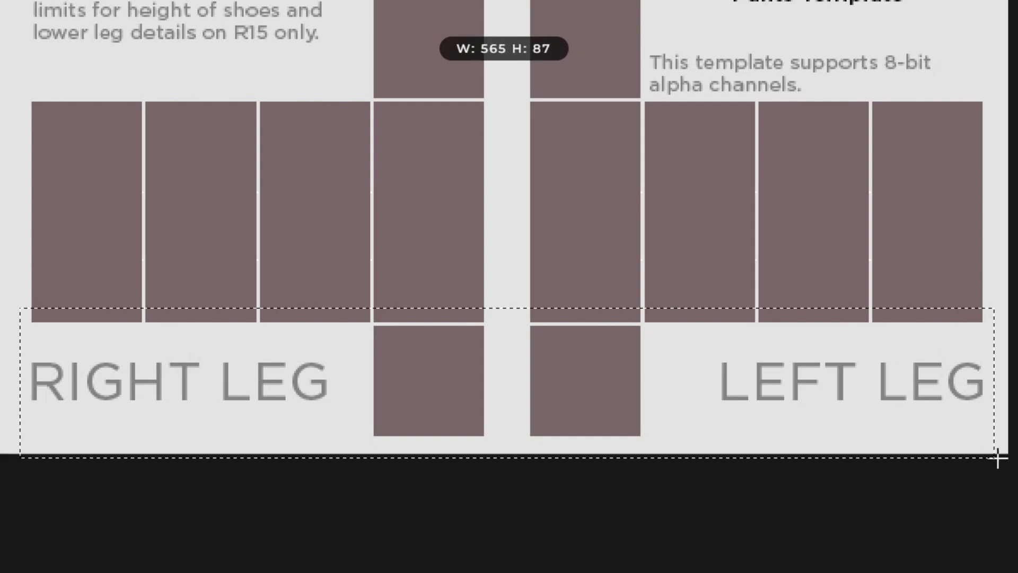
{"action": "key", "text": "Delete"}
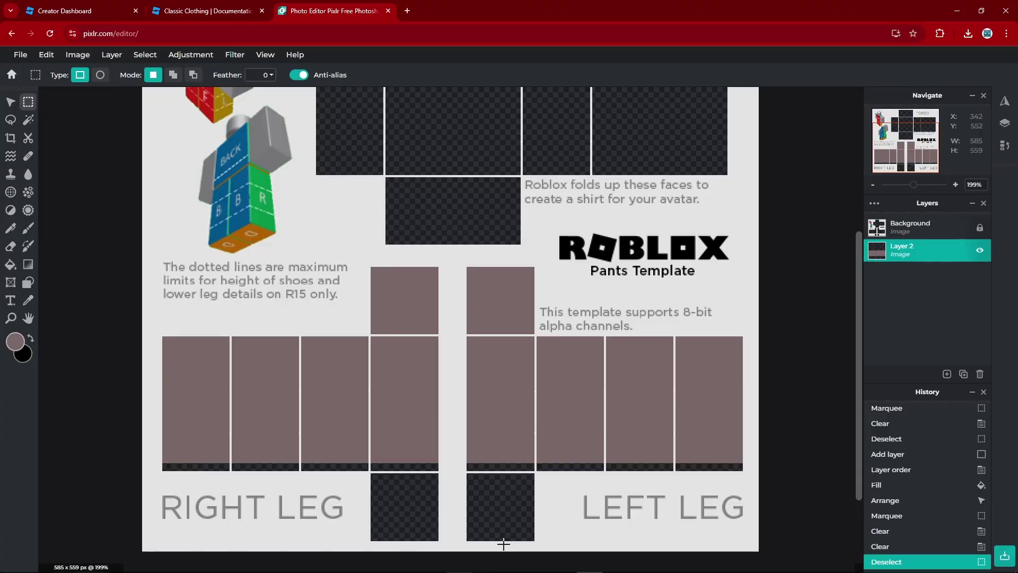
Search Google Images for "roblox shading template" in a new browser tab.
{"action": "key", "text": "ctrl+t"}
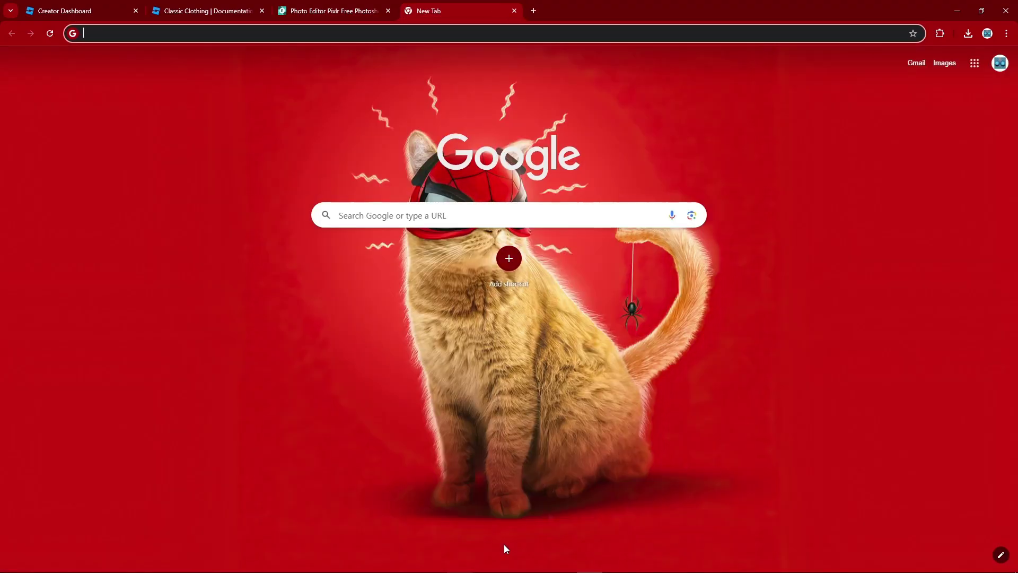
{"action": "type", "text": "roblox shading tem"}
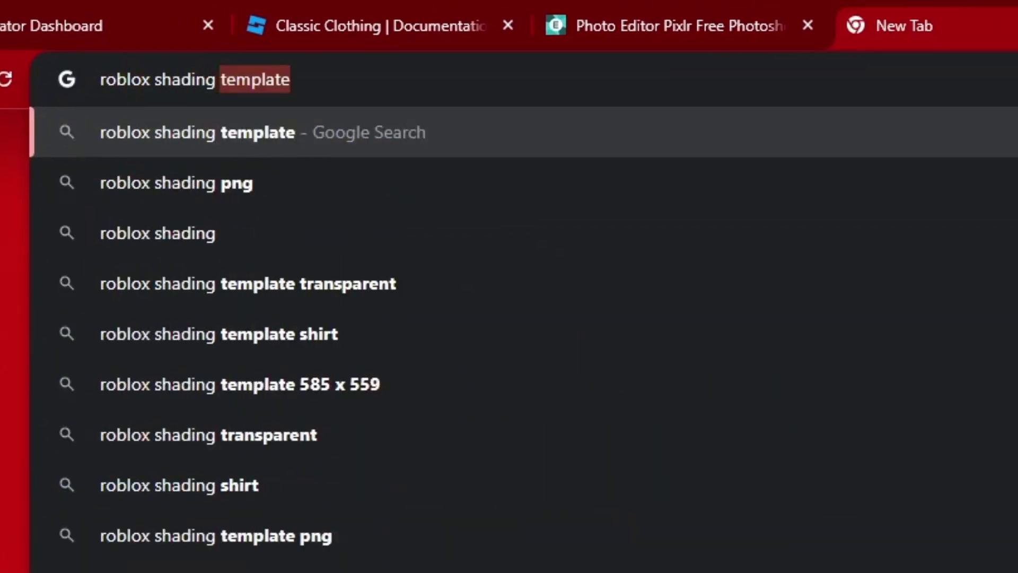
{"action": "type", "text": "plate"}
{"action": "key", "text": "Return"}
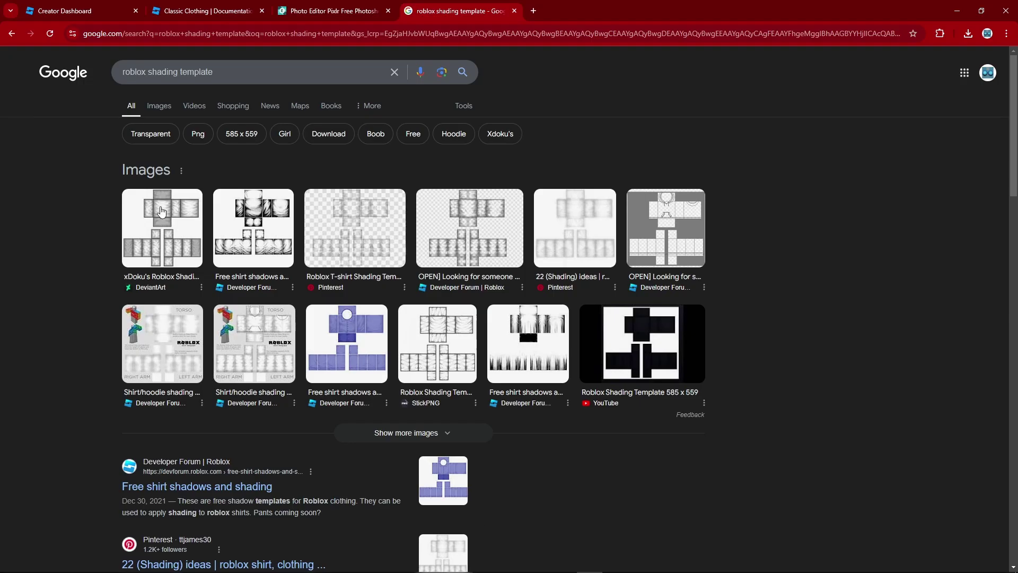
{"action": "left_click", "coordinate": [159, 105]}
Browse the shading template images and filter the results to the Transparent colour option.
{"action": "scroll", "coordinate": [403, 140], "scroll_direction": "down", "scroll_amount": 3}
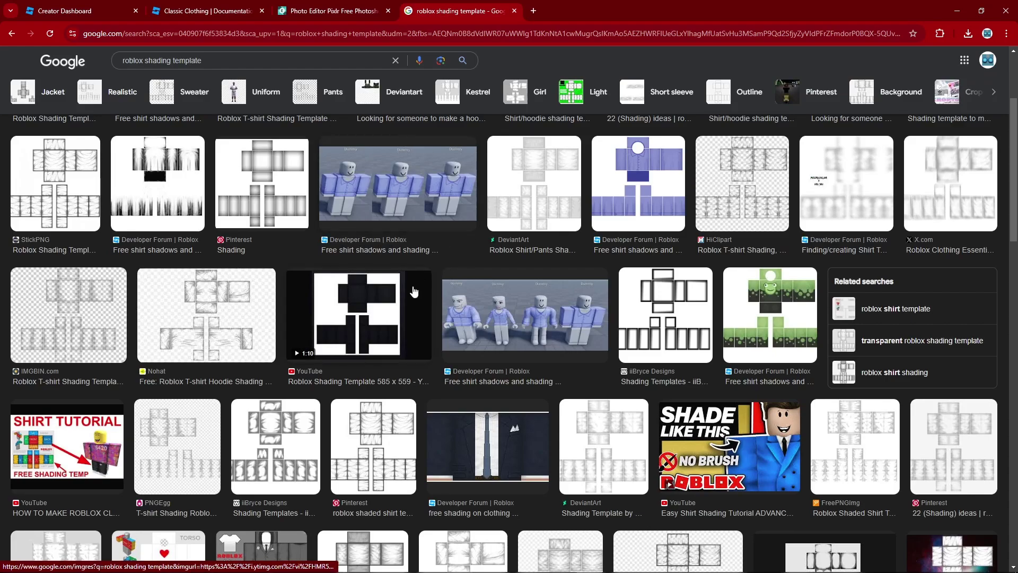
{"action": "scroll", "coordinate": [415, 291], "scroll_direction": "down", "scroll_amount": 4}
{"action": "scroll", "coordinate": [310, 281], "scroll_direction": "up", "scroll_amount": 6}
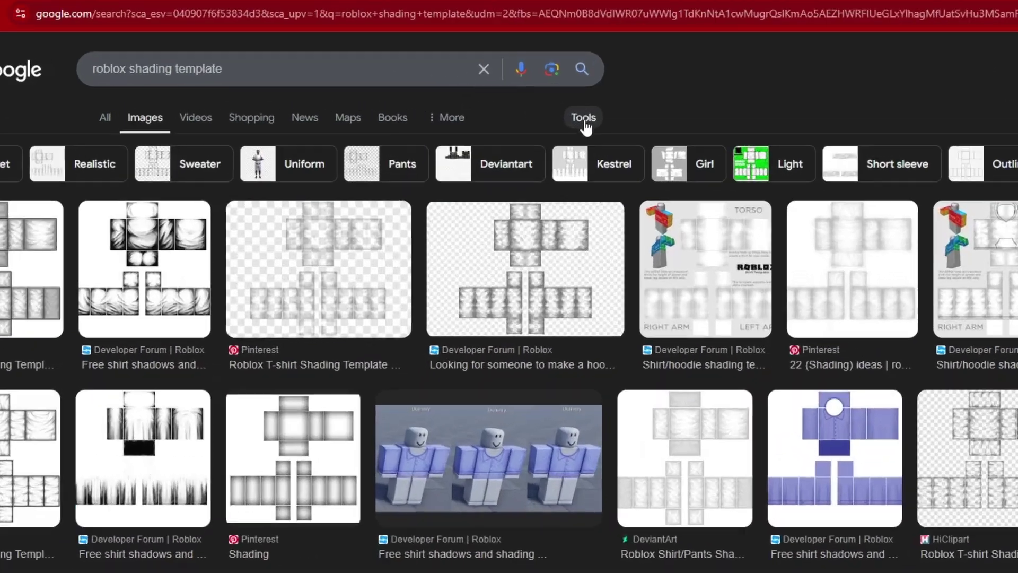
{"action": "left_click", "coordinate": [584, 121]}
{"action": "left_click", "coordinate": [167, 286]}
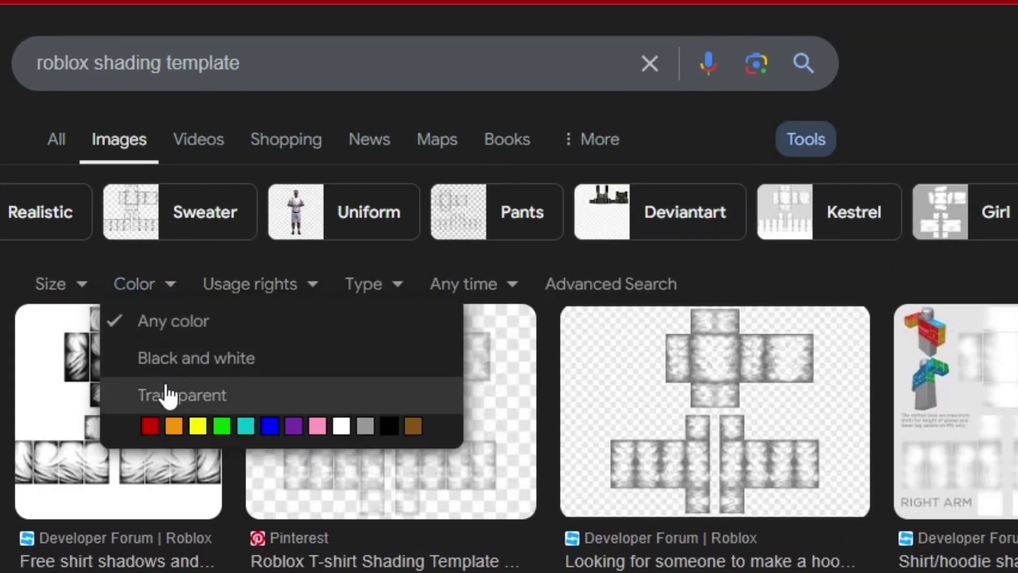
{"action": "left_click", "coordinate": [168, 395]}
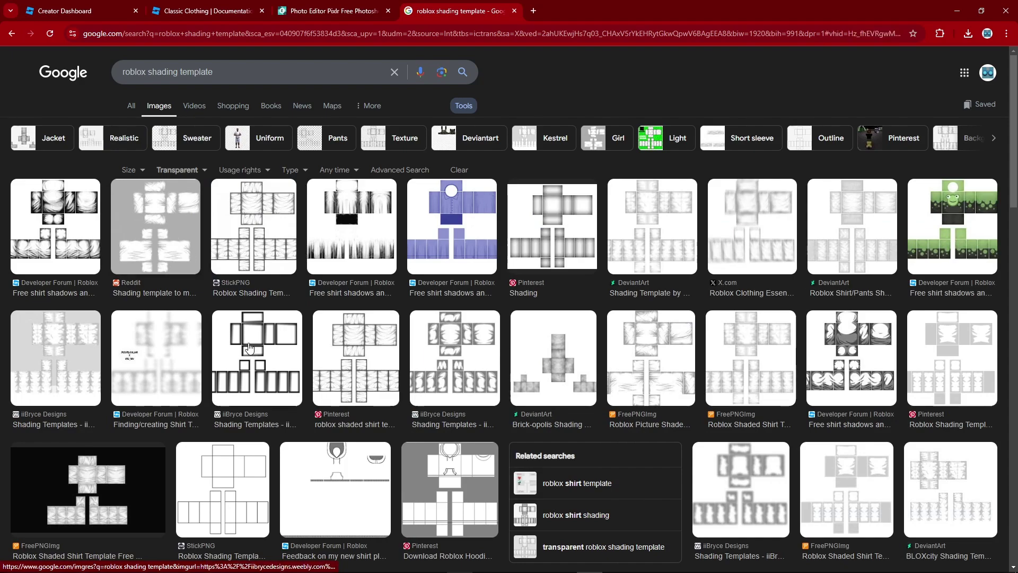
Look through the transparent results, open the DeviantArt shading template with soft wrinkle shadows, and copy its image.
{"action": "left_click", "coordinate": [250, 348]}
{"action": "left_click", "coordinate": [971, 204]}
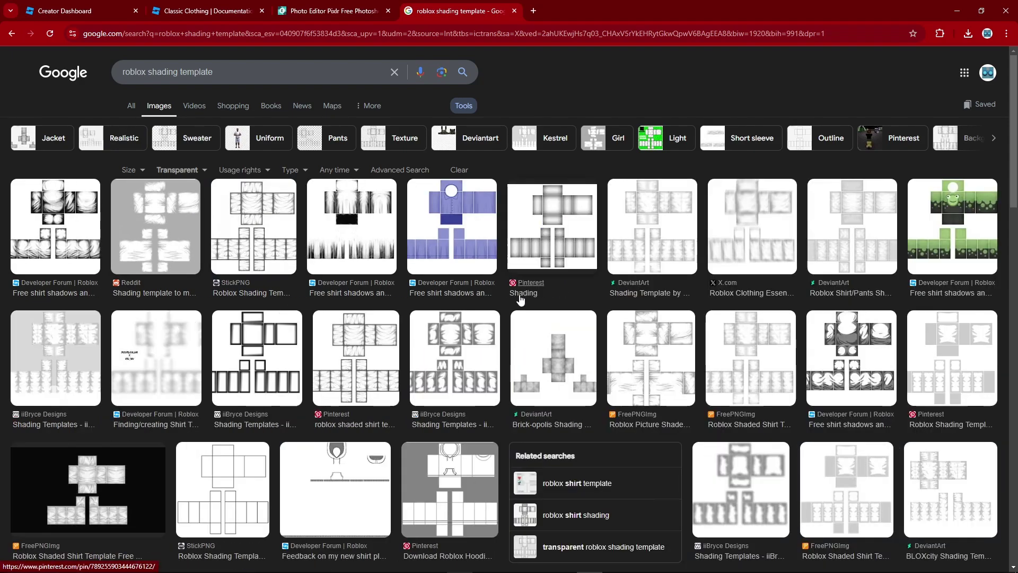
{"action": "scroll", "coordinate": [403, 377], "scroll_direction": "down", "scroll_amount": 15}
{"action": "scroll", "coordinate": [403, 378], "scroll_direction": "down", "scroll_amount": 5}
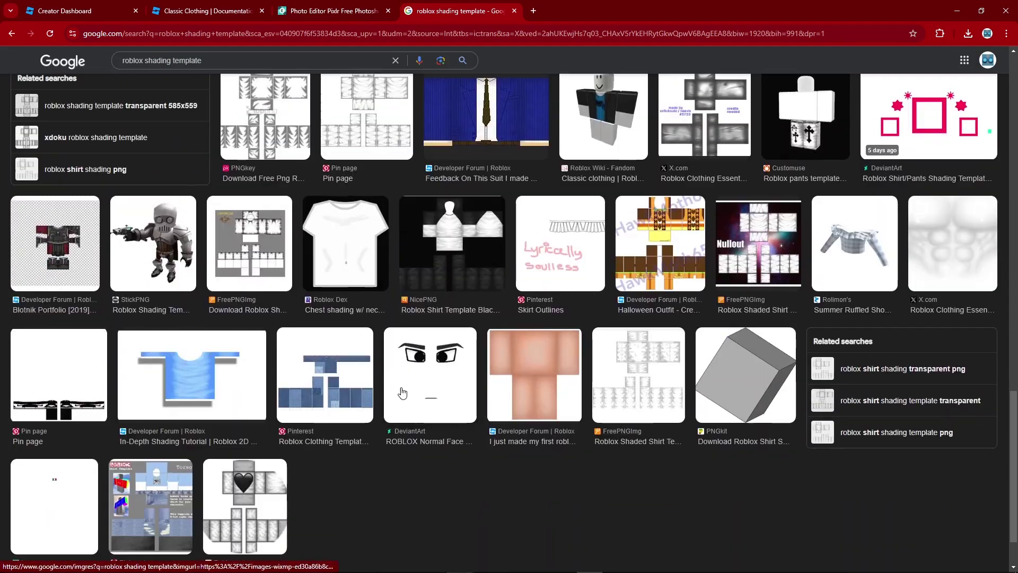
{"action": "scroll", "coordinate": [392, 385], "scroll_direction": "up", "scroll_amount": 15}
{"action": "scroll", "coordinate": [400, 391], "scroll_direction": "up", "scroll_amount": 8}
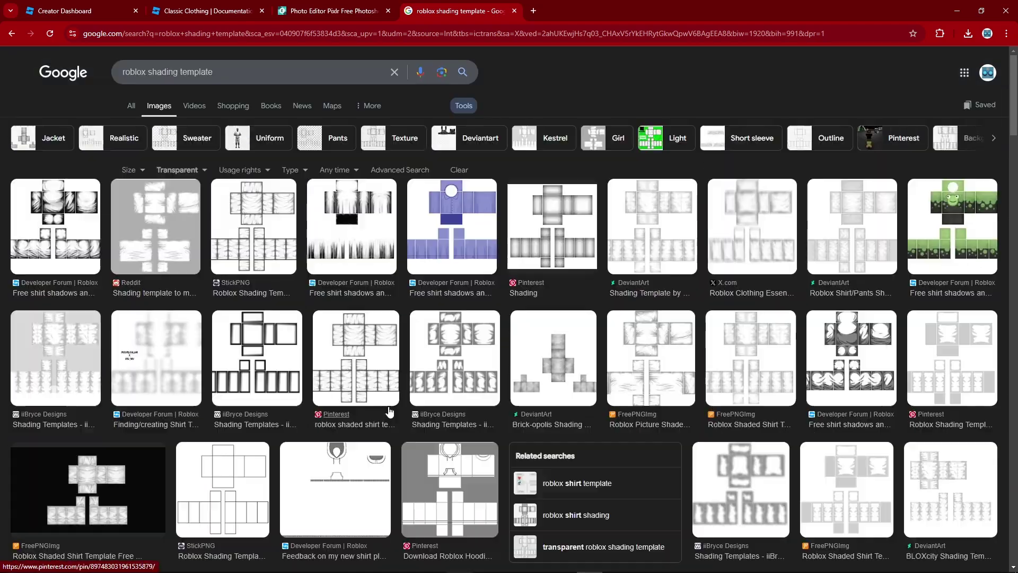
{"action": "left_click", "coordinate": [656, 239]}
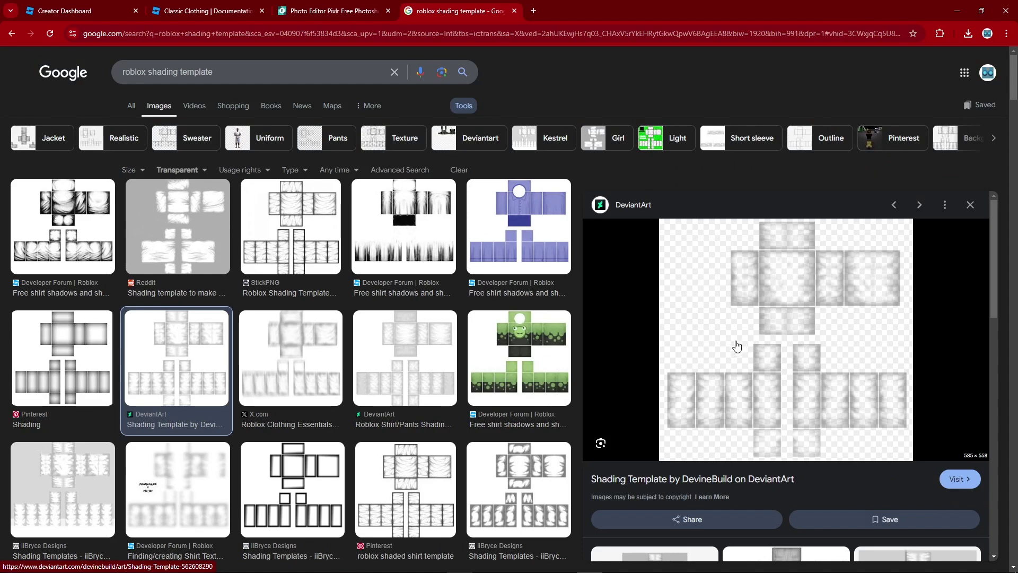
{"action": "right_click", "coordinate": [727, 319]}
{"action": "left_click", "coordinate": [765, 228]}
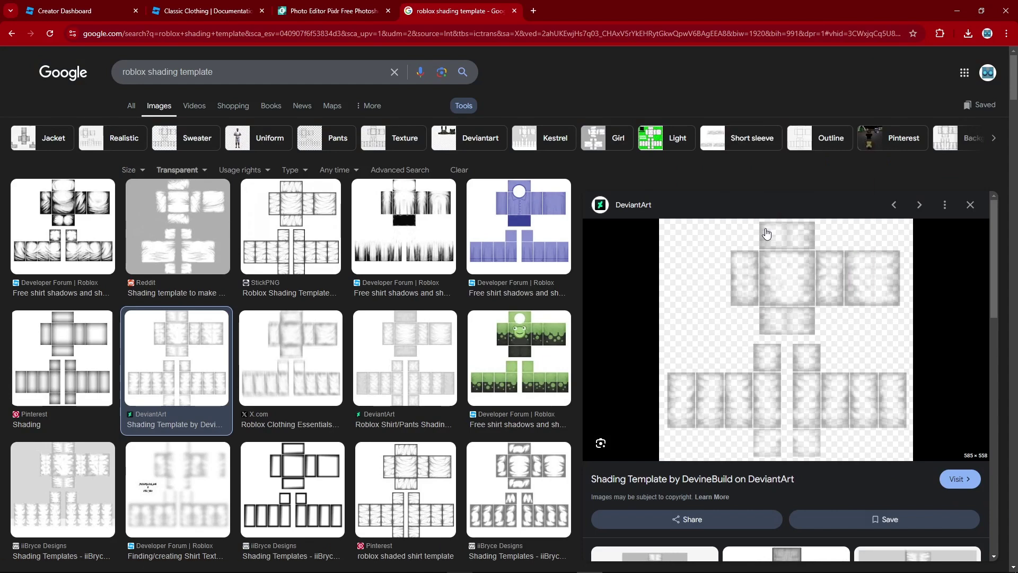
Return to the Pixlr document, paste the shading image above Layer 2, and move it up to line up with the template faces.
{"action": "left_click", "coordinate": [340, 9]}
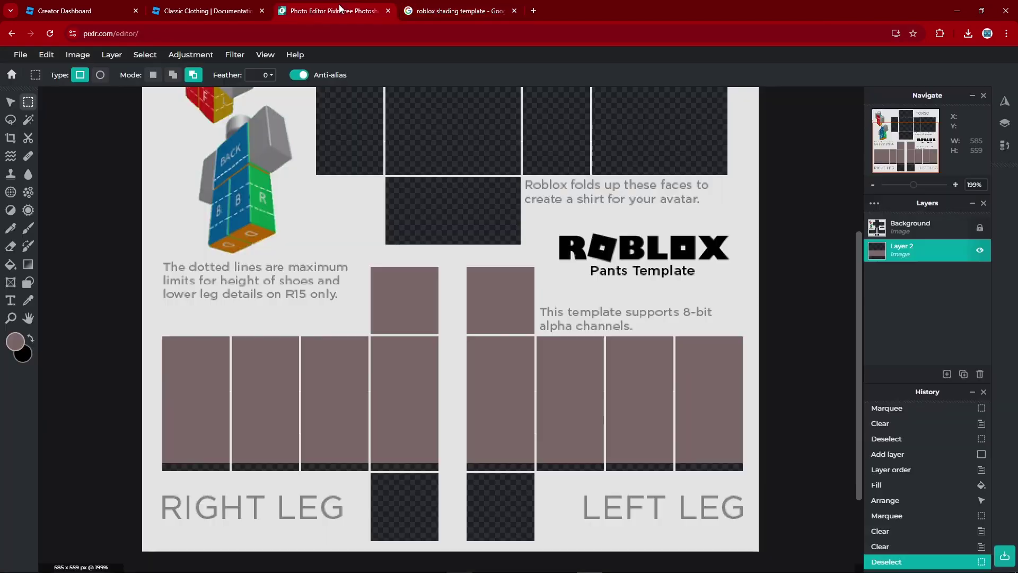
{"action": "key", "text": "ctrl"}
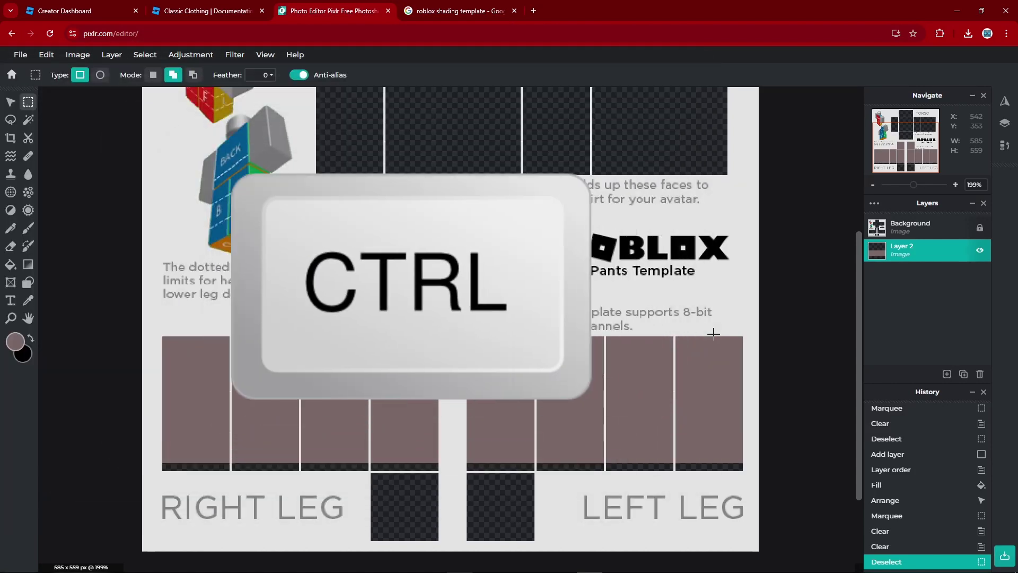
{"action": "key", "text": "ctrl+v"}
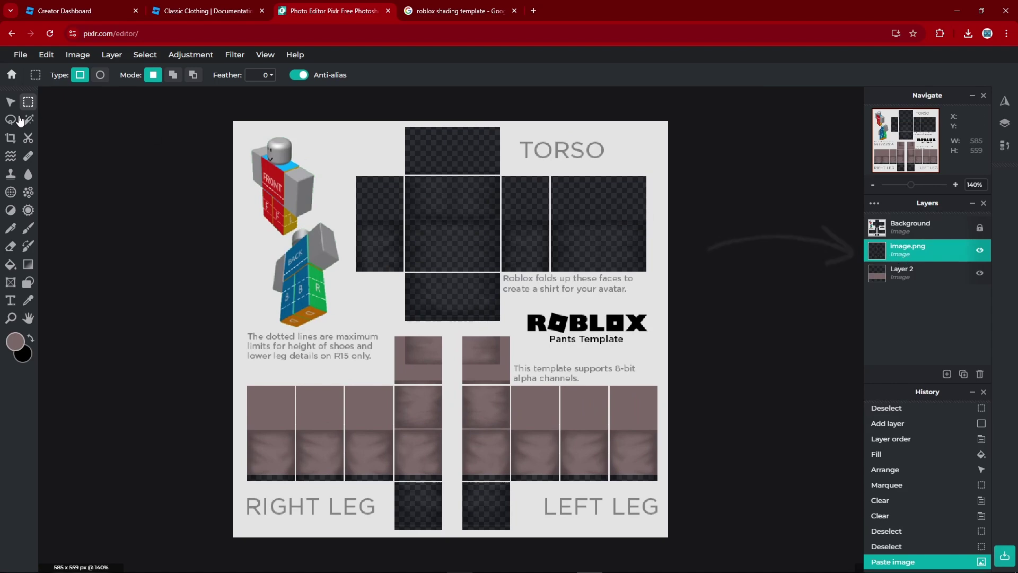
{"action": "left_click", "coordinate": [10, 101]}
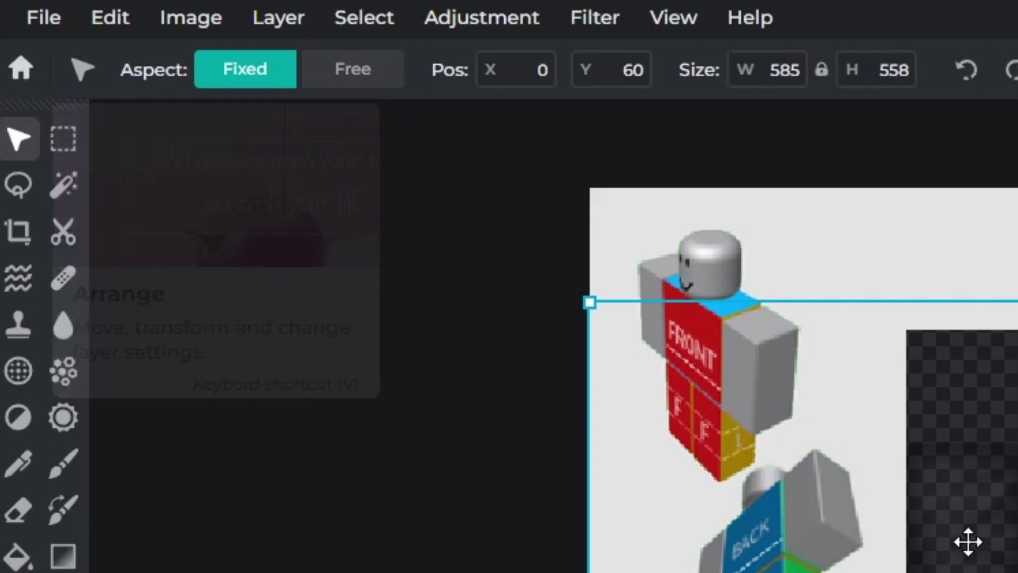
{"action": "left_click_drag", "start_coordinate": [528, 264], "coordinate": [529, 216]}
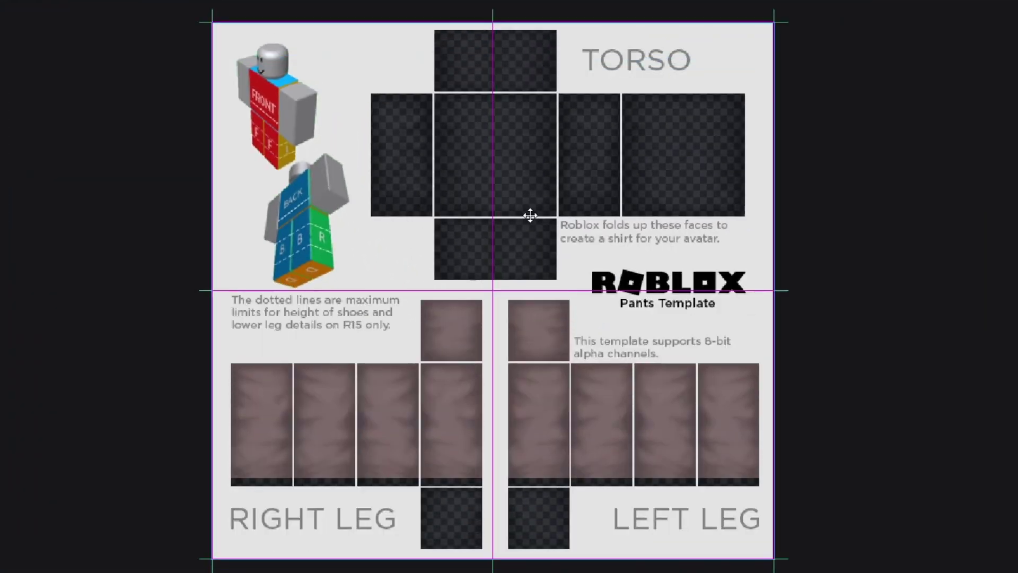
Marquee-select the torso area on the image.png layer and clear the shading there, leaving nothing selected.
{"action": "left_click", "coordinate": [51, 126]}
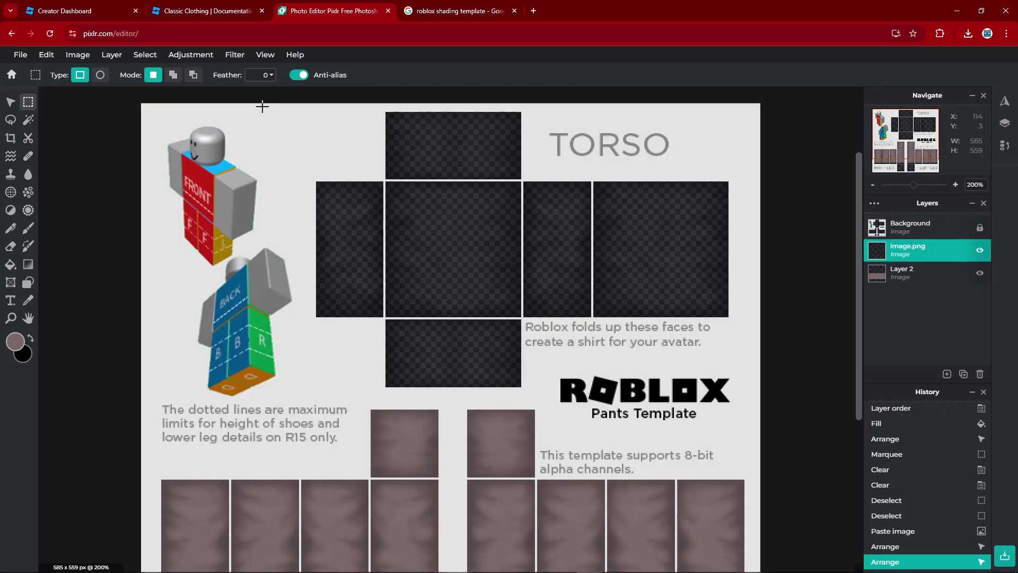
{"action": "left_click_drag", "start_coordinate": [262, 107], "coordinate": [584, 274]}
{"action": "left_click_drag", "start_coordinate": [918, 508], "coordinate": [962, 541]}
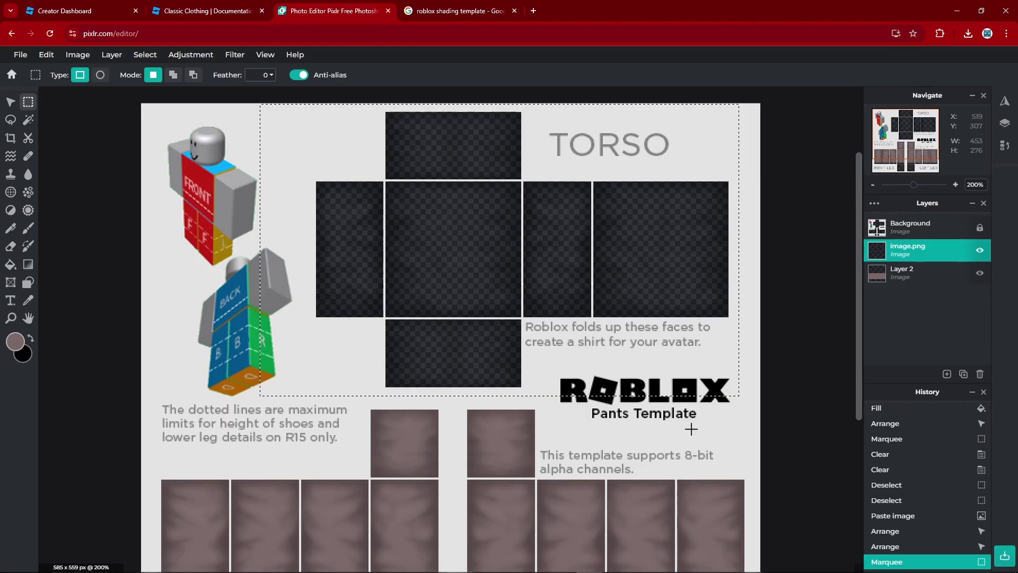
{"action": "key", "text": "Delete"}
{"action": "key", "text": "Delete"}
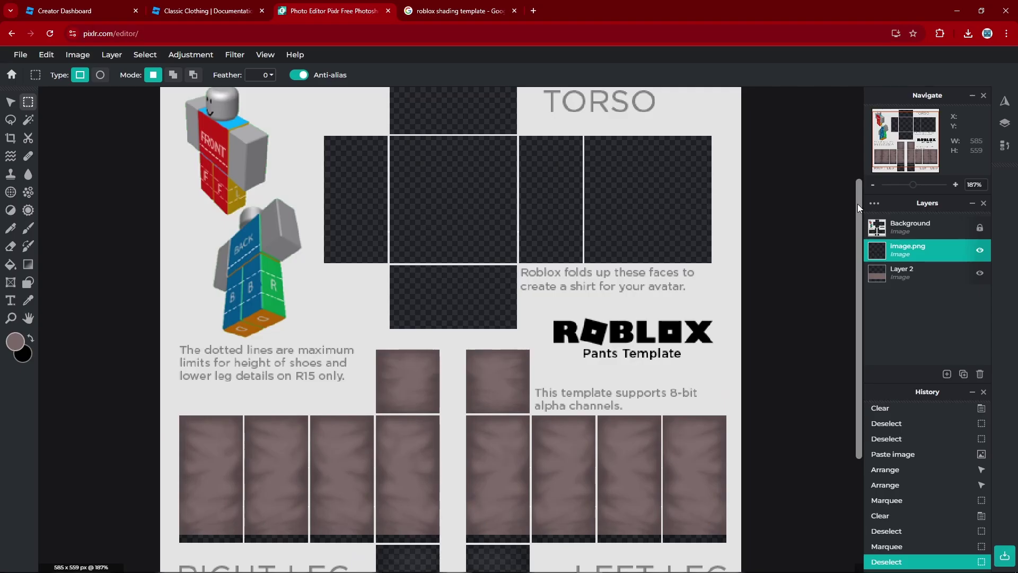
Marquee-select the bottom strip and sole faces of both legs on image.png, clear the shading there, and deselect.
{"action": "left_click_drag", "start_coordinate": [859, 210], "coordinate": [867, 309]}
{"action": "scroll", "coordinate": [441, 411], "scroll_direction": "up", "scroll_amount": 1}
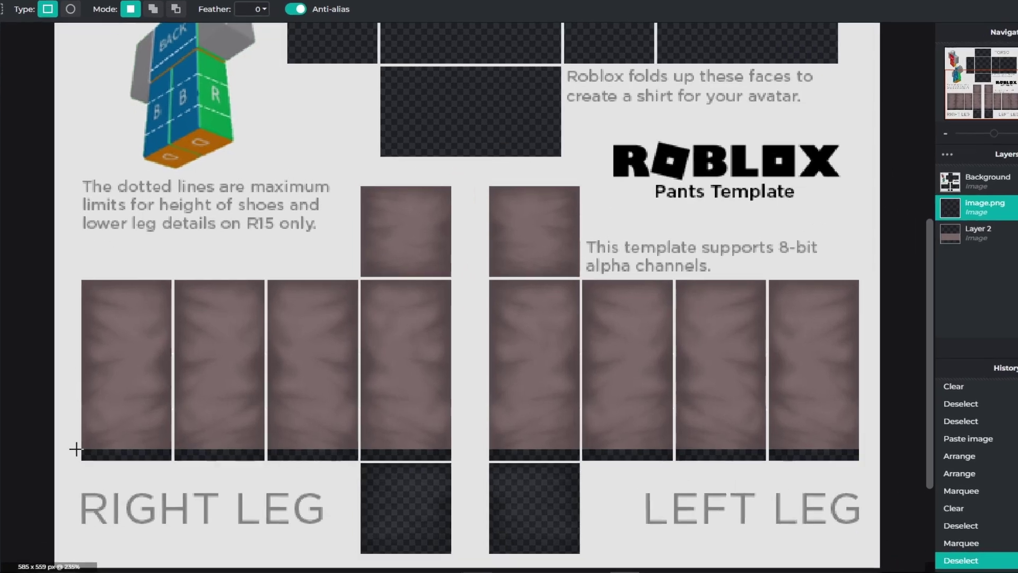
{"action": "left_click_drag", "start_coordinate": [105, 463], "coordinate": [733, 548]}
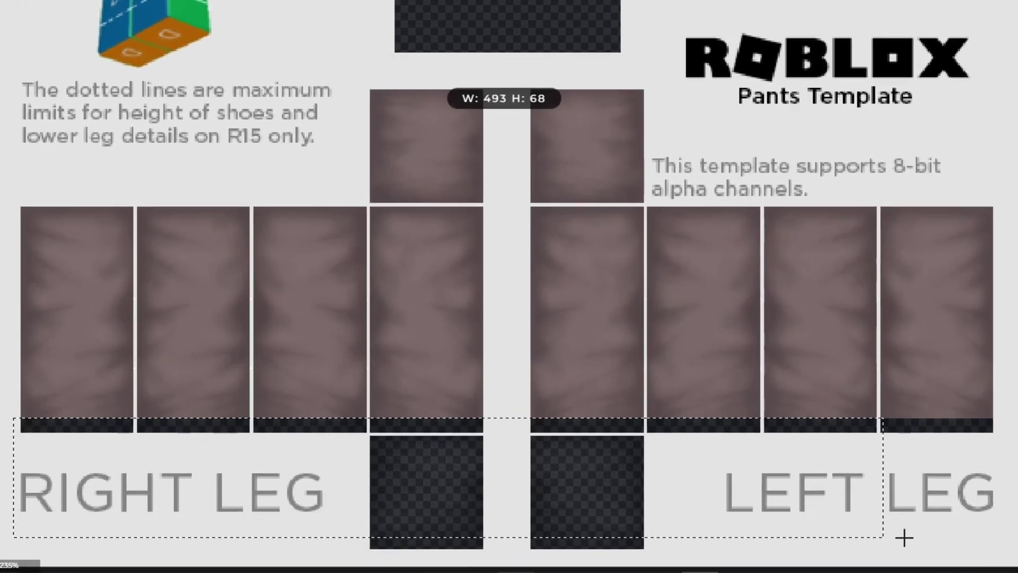
{"action": "left_click_drag", "start_coordinate": [997, 558], "coordinate": [1005, 566]}
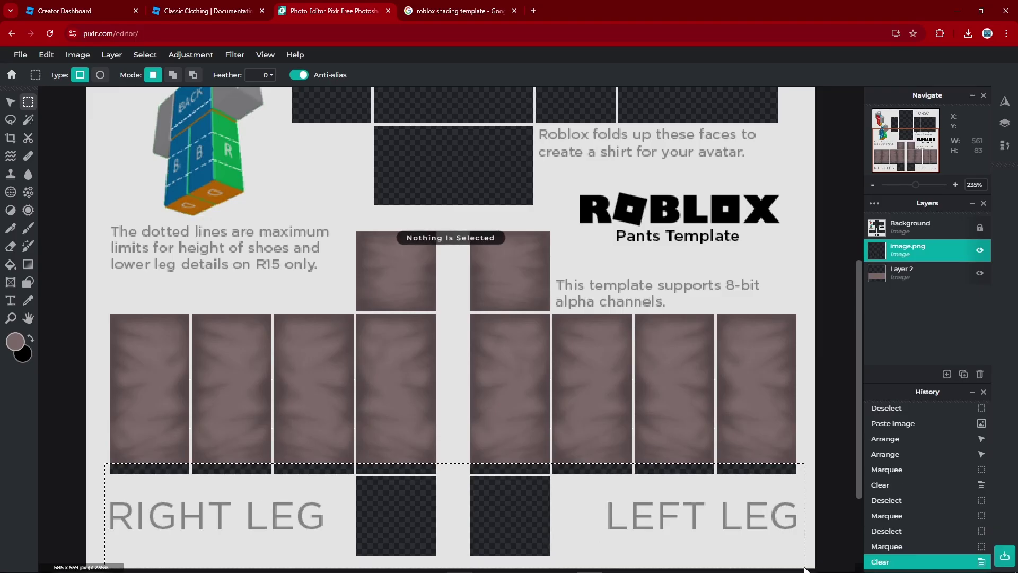
{"action": "key", "text": "ctrl+d"}
Add an empty layer directly above the image.png shading layer.
{"action": "scroll", "coordinate": [764, 292], "scroll_direction": "down", "scroll_amount": 2}
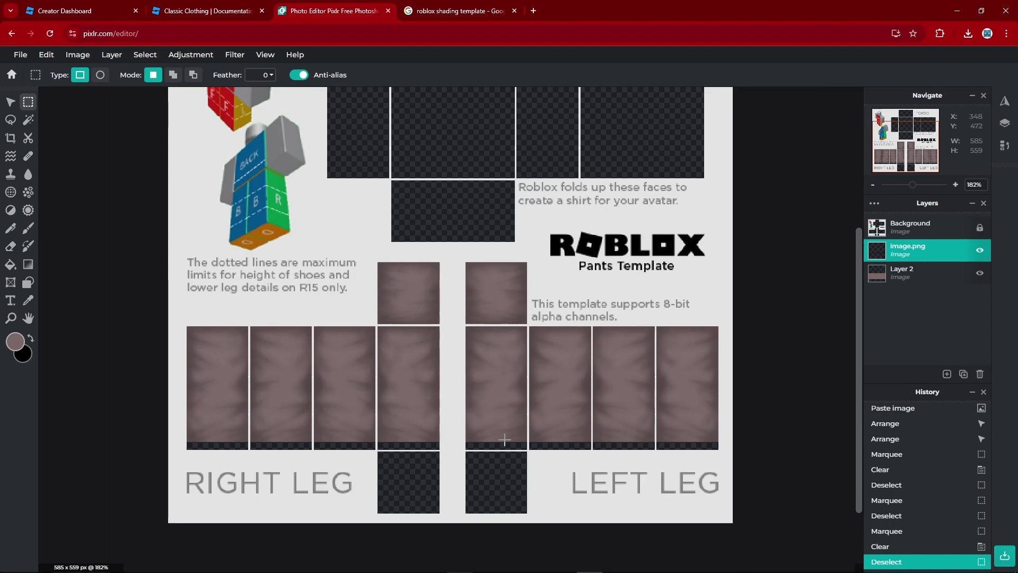
{"action": "key", "text": "ctrl+plus"}
{"action": "left_click", "coordinate": [947, 373]}
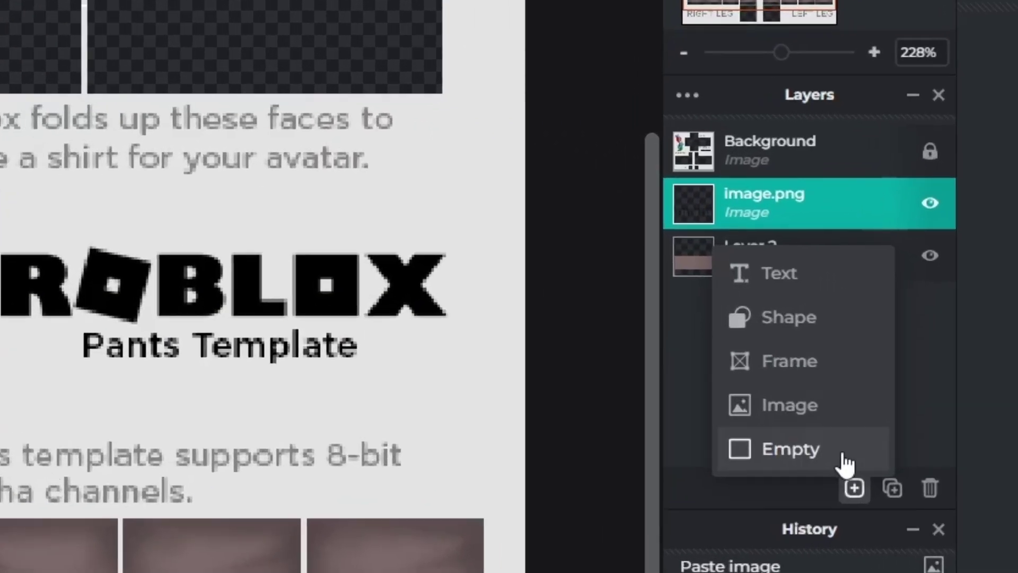
{"action": "left_click", "coordinate": [918, 363]}
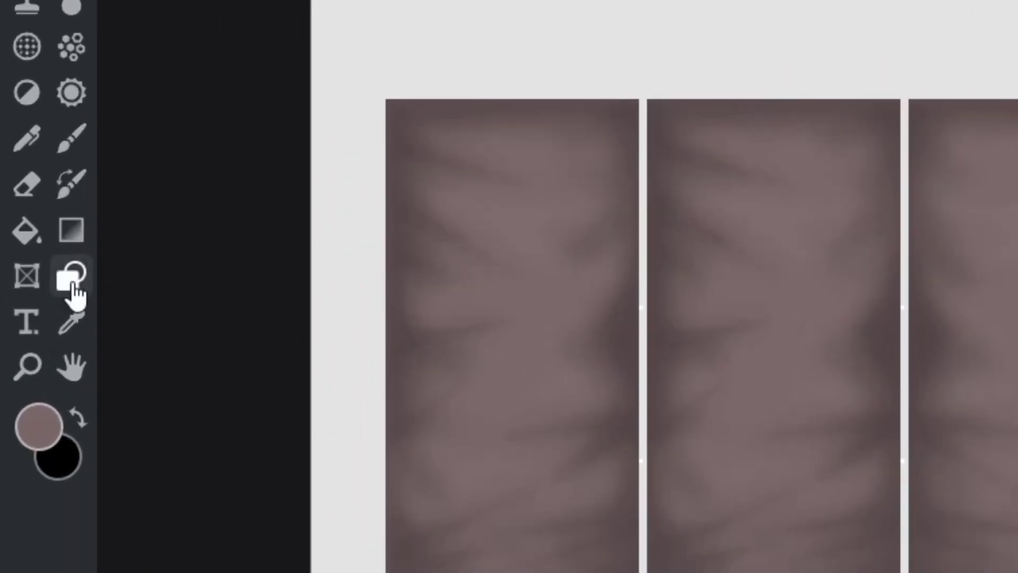
Choose the Bezier shape in Draw mode and set the drawing colour to dark grey #2D2D2D.
{"action": "left_click", "coordinate": [72, 285]}
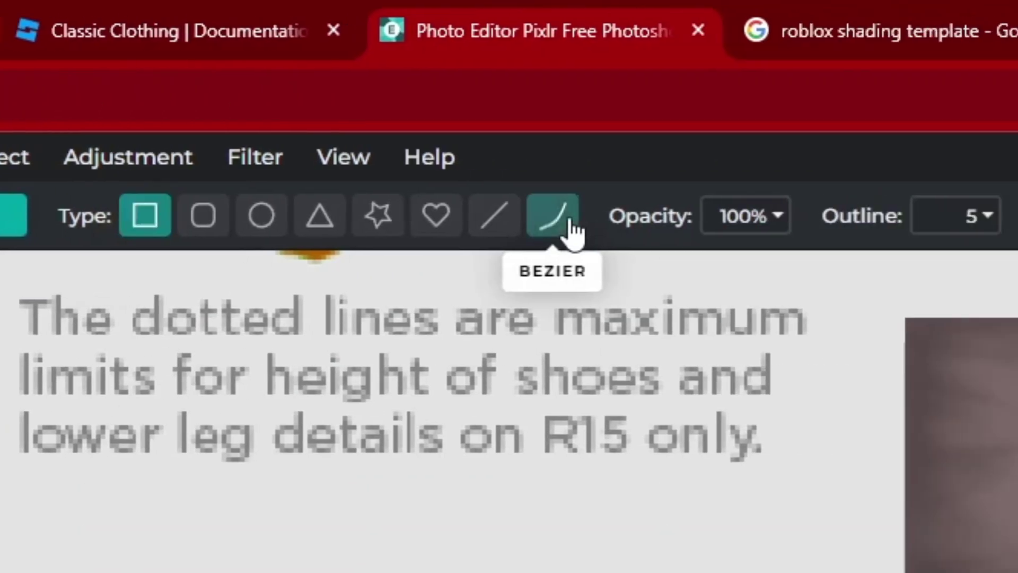
{"action": "left_click", "coordinate": [904, 215]}
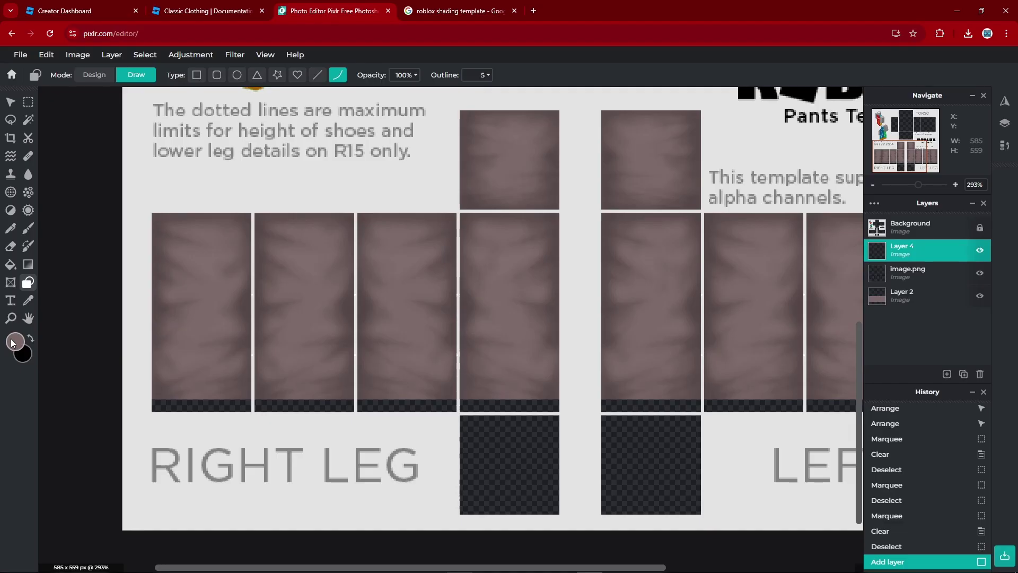
{"action": "left_click", "coordinate": [14, 343]}
{"action": "left_click_drag", "start_coordinate": [320, 330], "coordinate": [265, 399]}
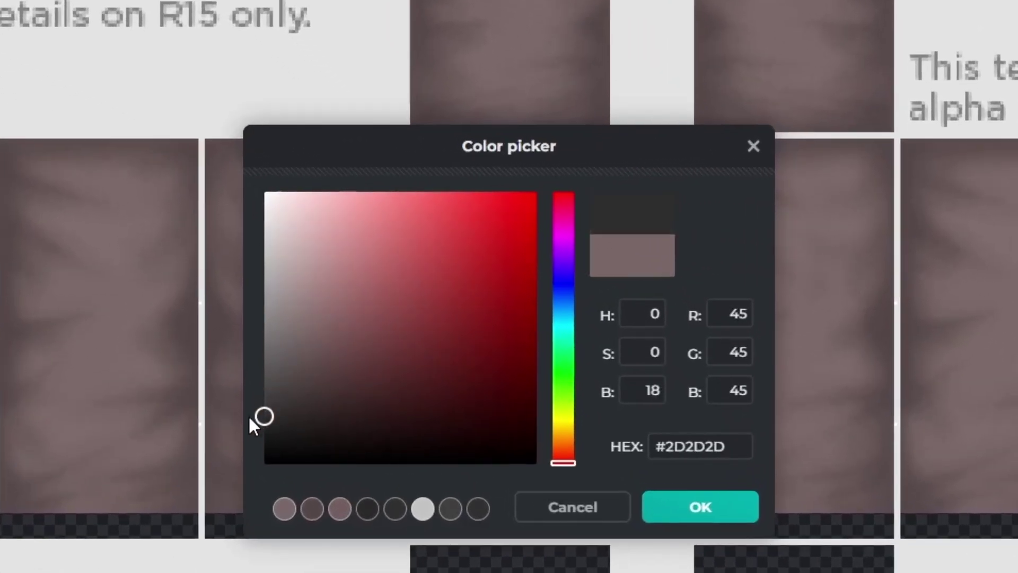
{"action": "left_click", "coordinate": [708, 508]}
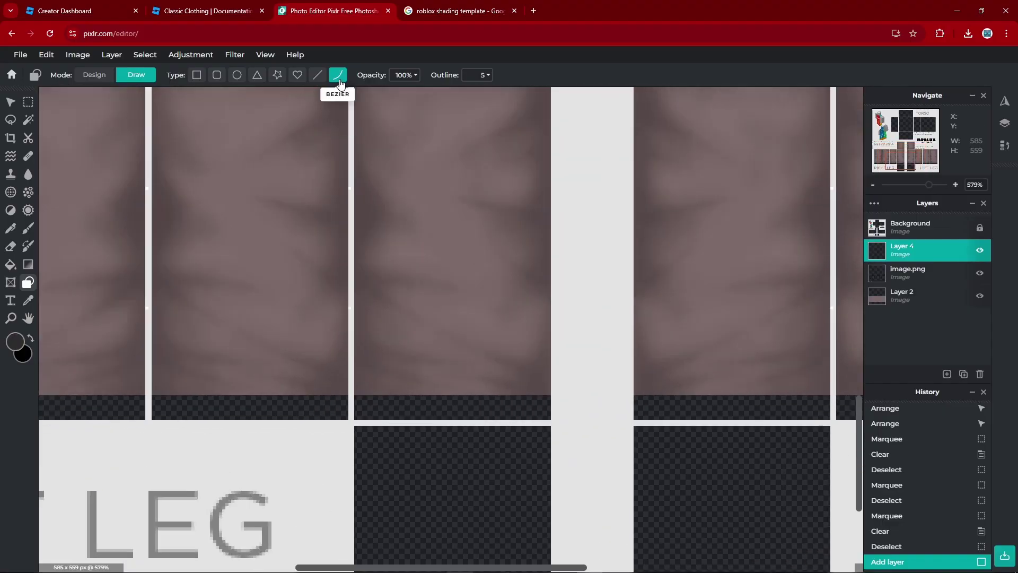
Try a Bezier arc across the right leg's front face, then undo it.
{"action": "scroll", "coordinate": [336, 149], "scroll_direction": "up", "scroll_amount": 1}
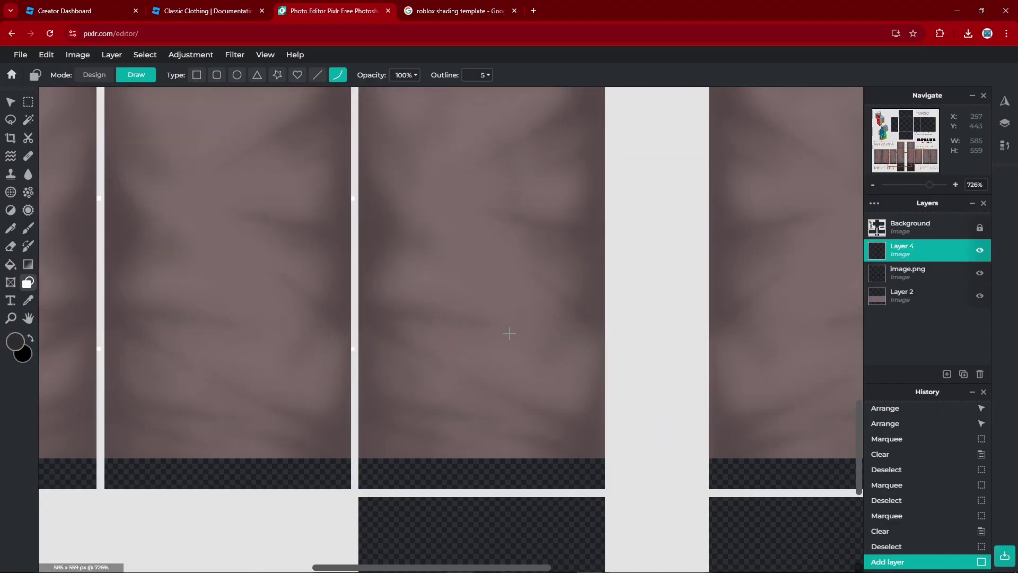
{"action": "scroll", "coordinate": [509, 333], "scroll_direction": "up", "scroll_amount": 1}
{"action": "left_click_drag", "start_coordinate": [574, 223], "coordinate": [402, 315]}
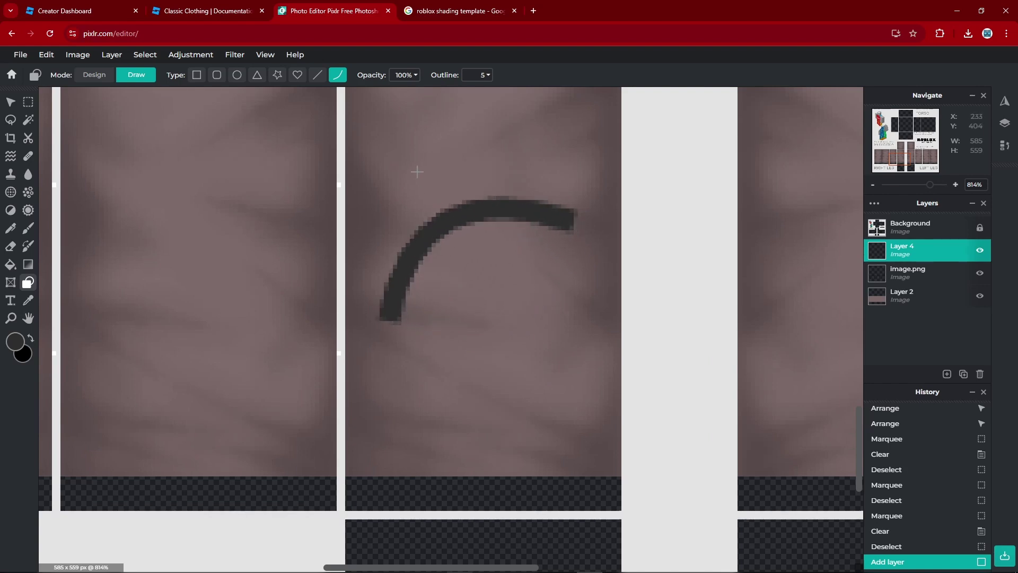
{"action": "left_click", "coordinate": [418, 171]}
{"action": "scroll", "coordinate": [466, 331], "scroll_direction": "down", "scroll_amount": 4}
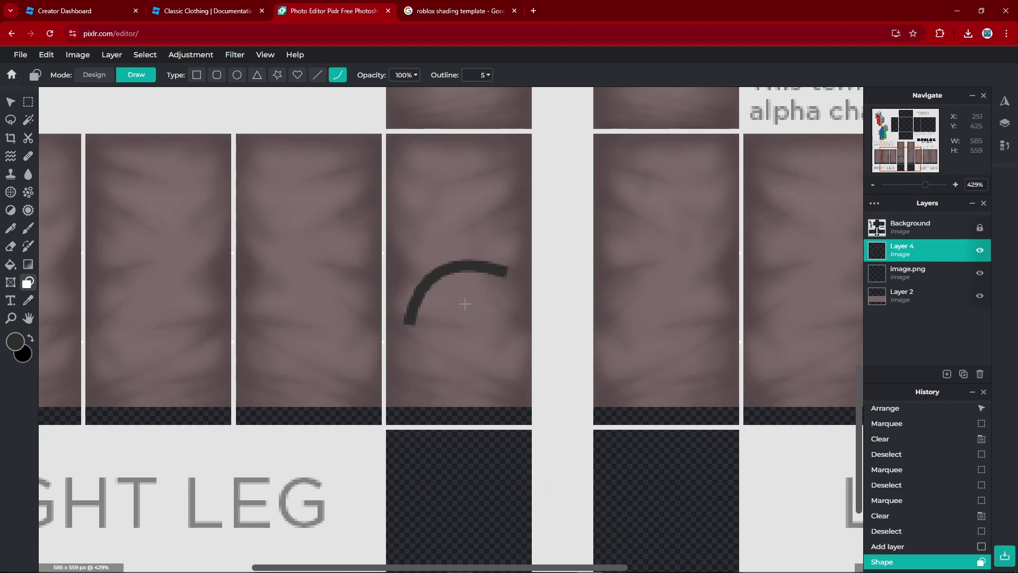
{"action": "key", "text": "ctrl+z"}
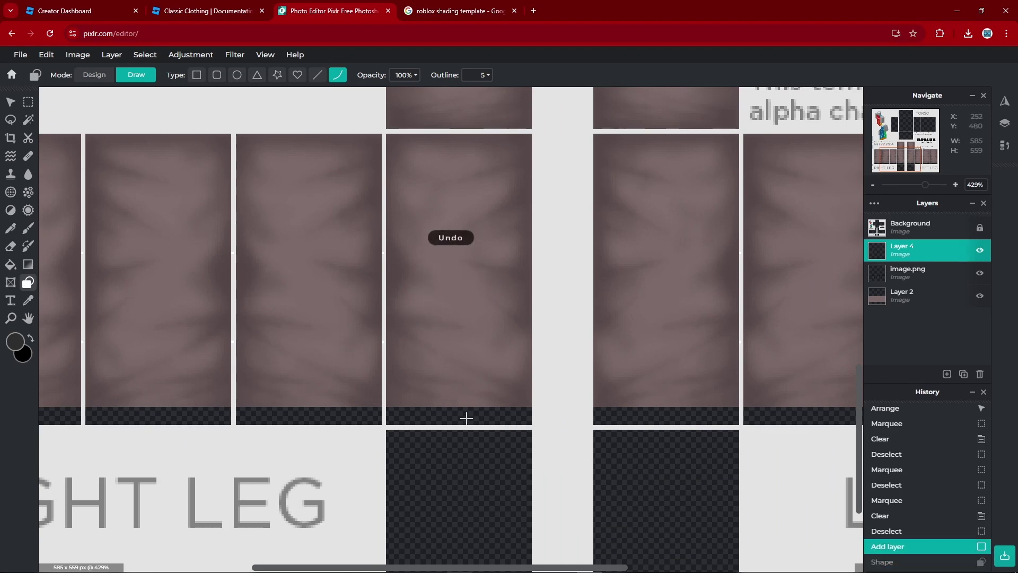
Marquee the right leg's four faces one at a time, starting with the front face, and leave nothing selected.
{"action": "scroll", "coordinate": [467, 418], "scroll_direction": "down", "scroll_amount": 1}
{"action": "scroll", "coordinate": [427, 451], "scroll_direction": "up", "scroll_amount": 3}
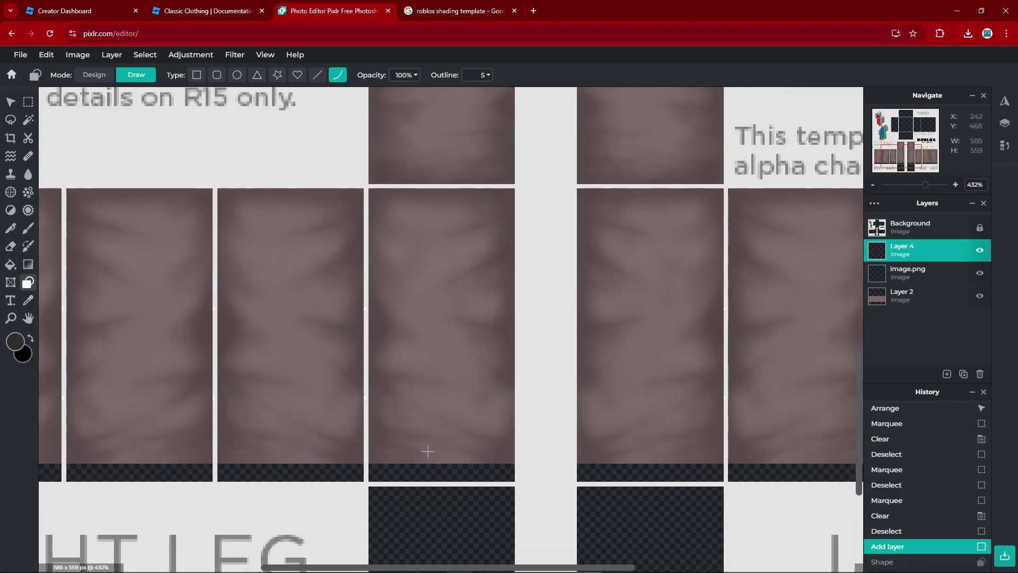
{"action": "left_click_drag", "start_coordinate": [505, 569], "coordinate": [381, 514]}
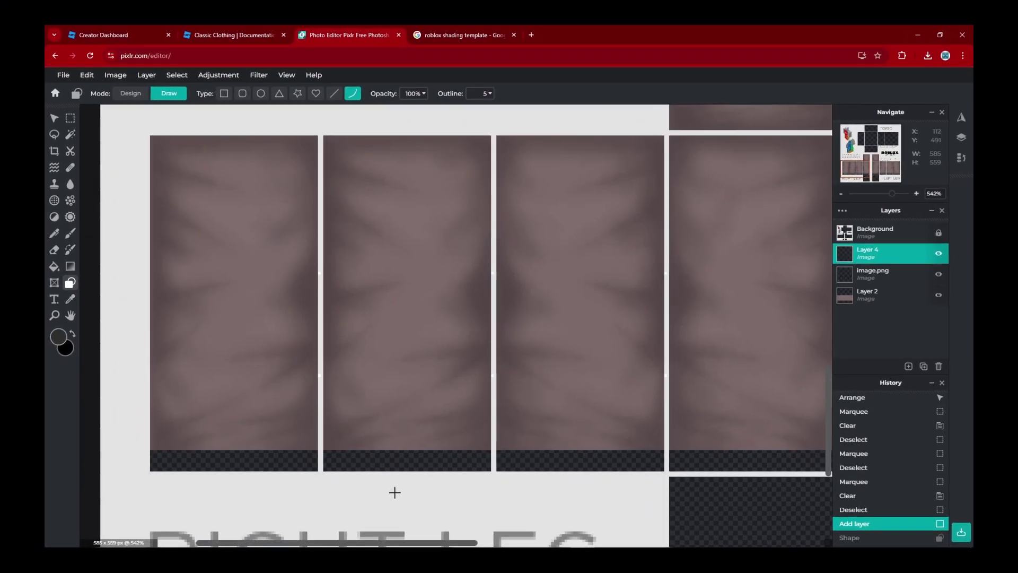
{"action": "scroll", "coordinate": [371, 498], "scroll_direction": "down", "scroll_amount": 3}
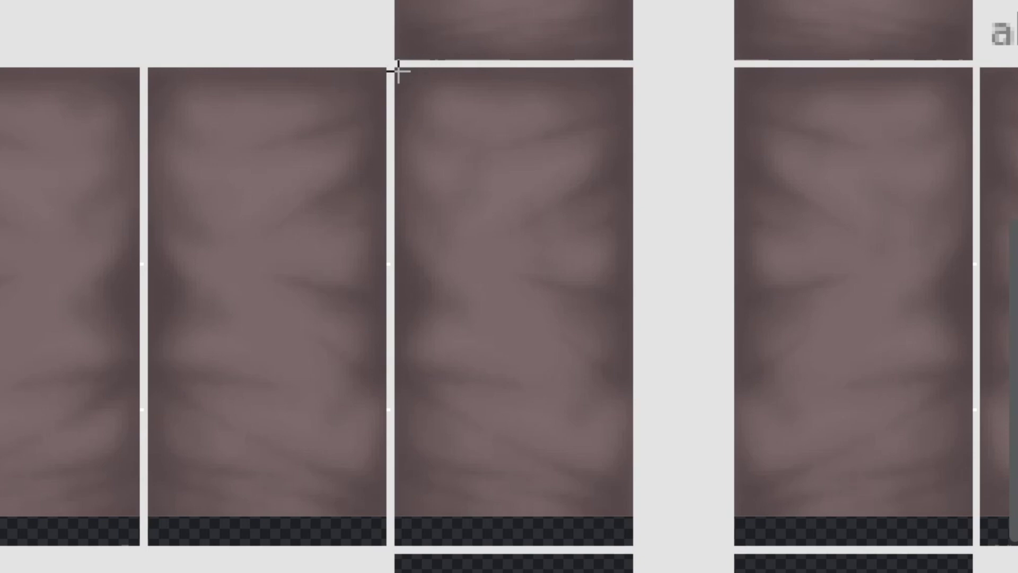
{"action": "left_click_drag", "start_coordinate": [494, 193], "coordinate": [654, 498]}
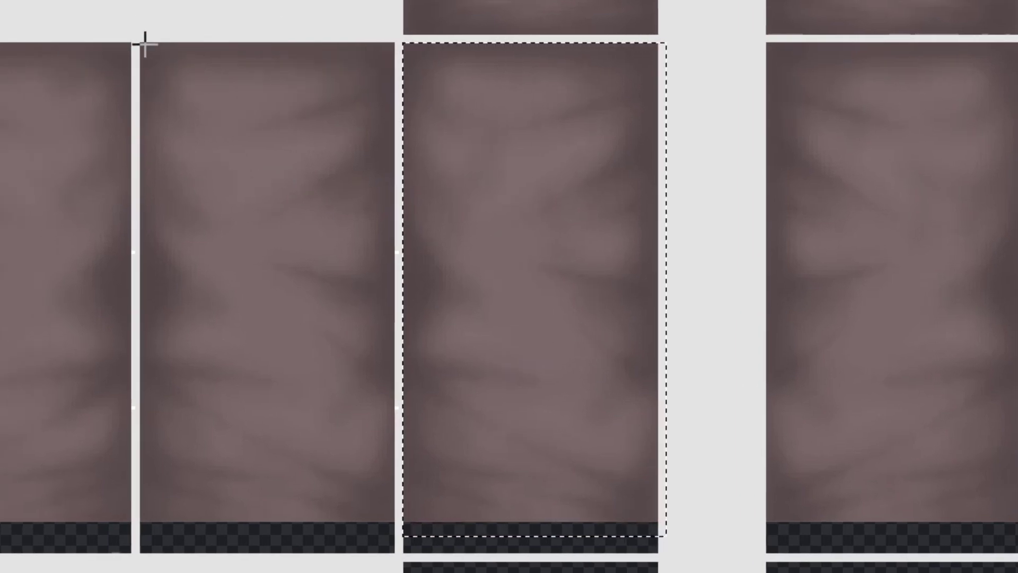
{"action": "left_click_drag", "start_coordinate": [111, 40], "coordinate": [363, 539]}
{"action": "left_click_drag", "start_coordinate": [89, 41], "coordinate": [361, 556]}
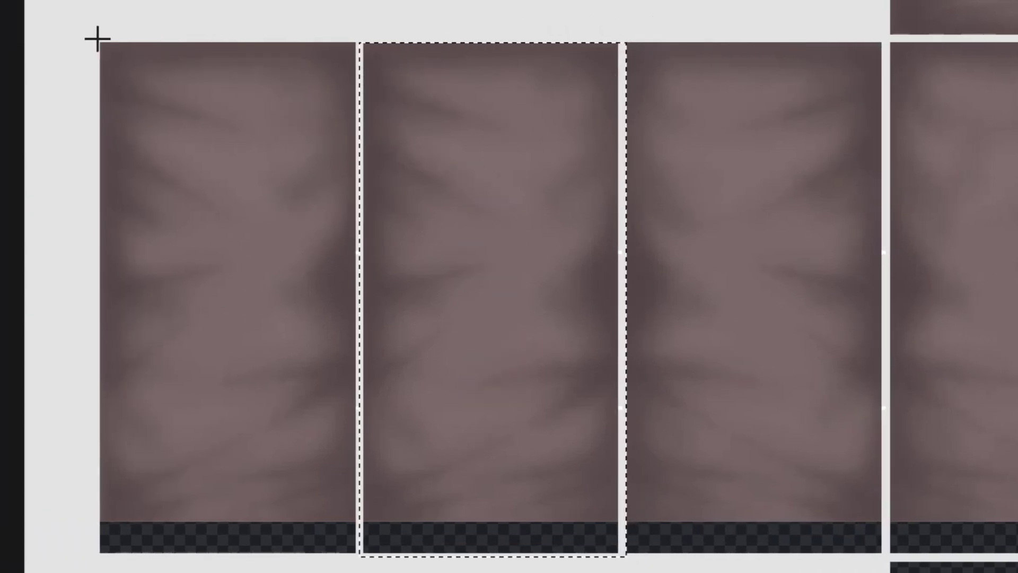
{"action": "left_click_drag", "start_coordinate": [94, 39], "coordinate": [359, 558]}
{"action": "left_click_drag", "start_coordinate": [556, 558], "coordinate": [557, 559]}
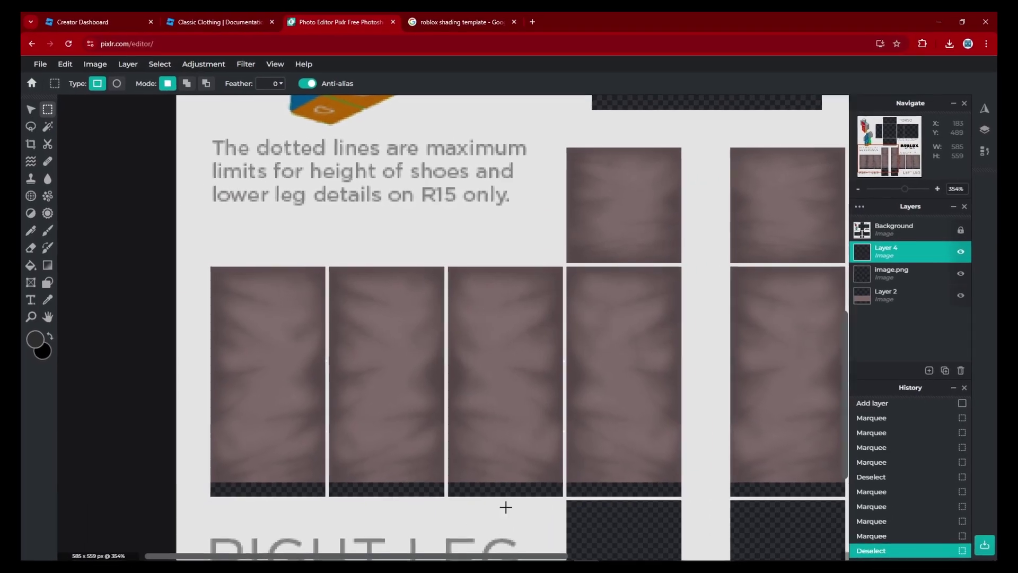
{"action": "scroll", "coordinate": [452, 472], "scroll_direction": "up", "scroll_amount": 1}
{"action": "scroll", "coordinate": [452, 472], "scroll_direction": "up", "scroll_amount": 1}
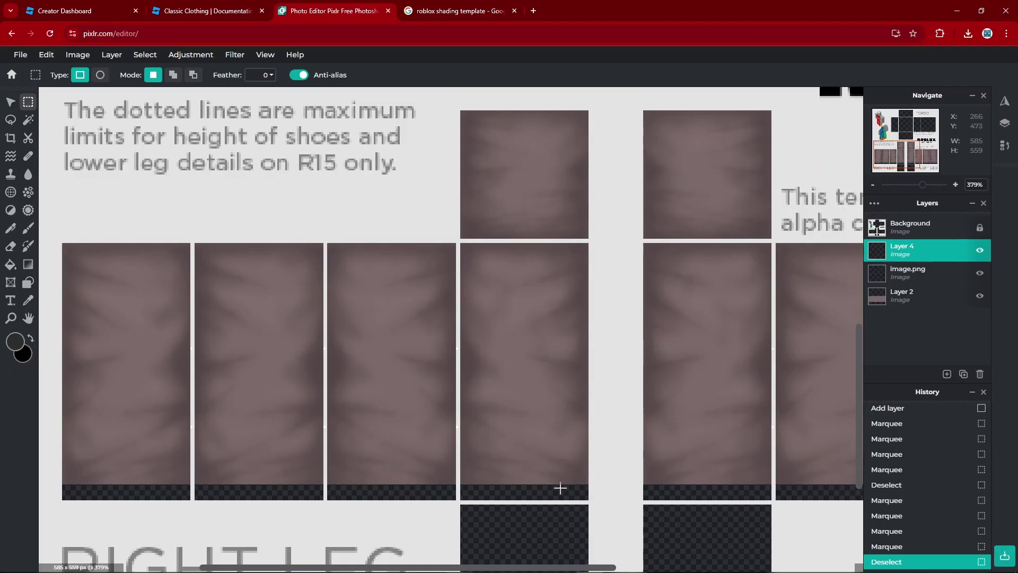
Draw an upward-bowed Bezier arc across the full width of the right leg's front face, just above its bottom strip.
{"action": "scroll", "coordinate": [546, 432], "scroll_direction": "up", "scroll_amount": 4}
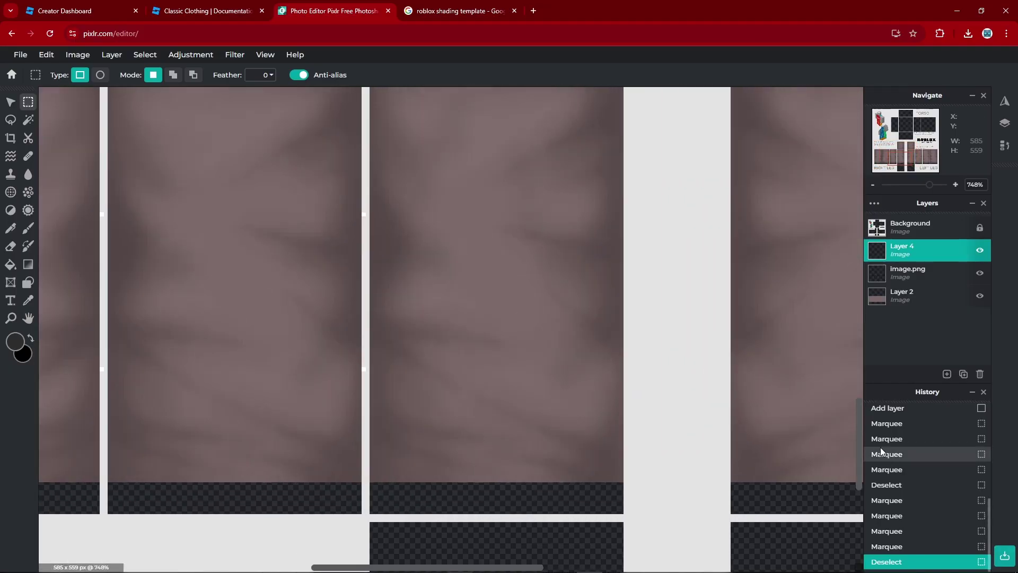
{"action": "scroll", "coordinate": [859, 434], "scroll_direction": "down", "scroll_amount": 3}
{"action": "left_click", "coordinate": [28, 282]}
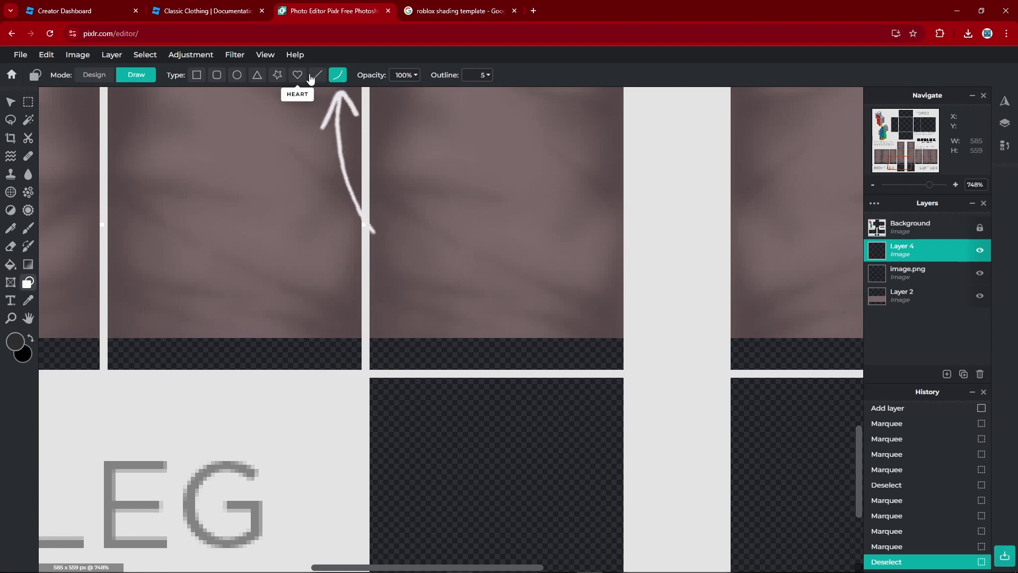
{"action": "scroll", "coordinate": [638, 341], "scroll_direction": "up", "scroll_amount": 2}
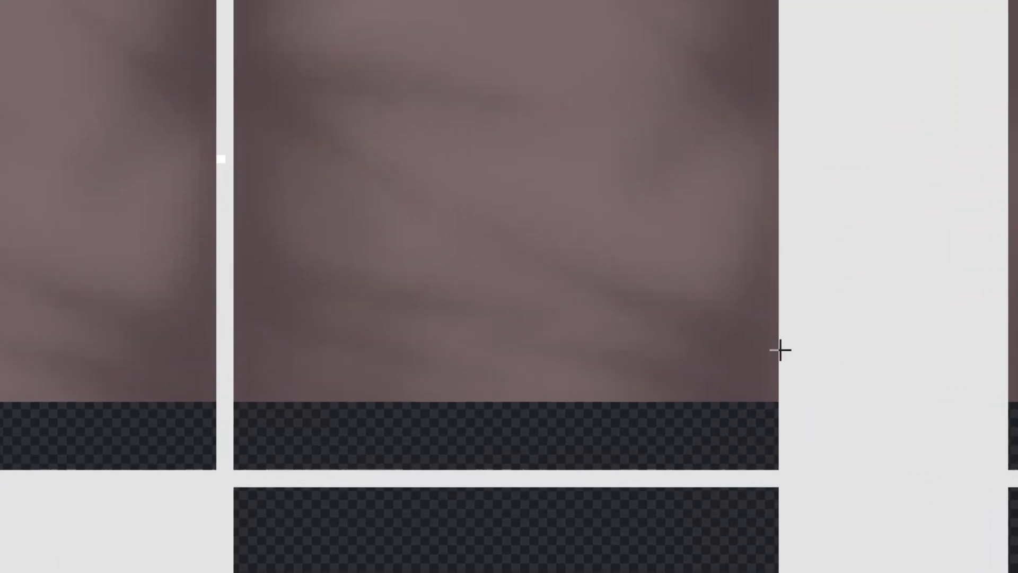
{"action": "left_click_drag", "start_coordinate": [780, 350], "coordinate": [240, 344]}
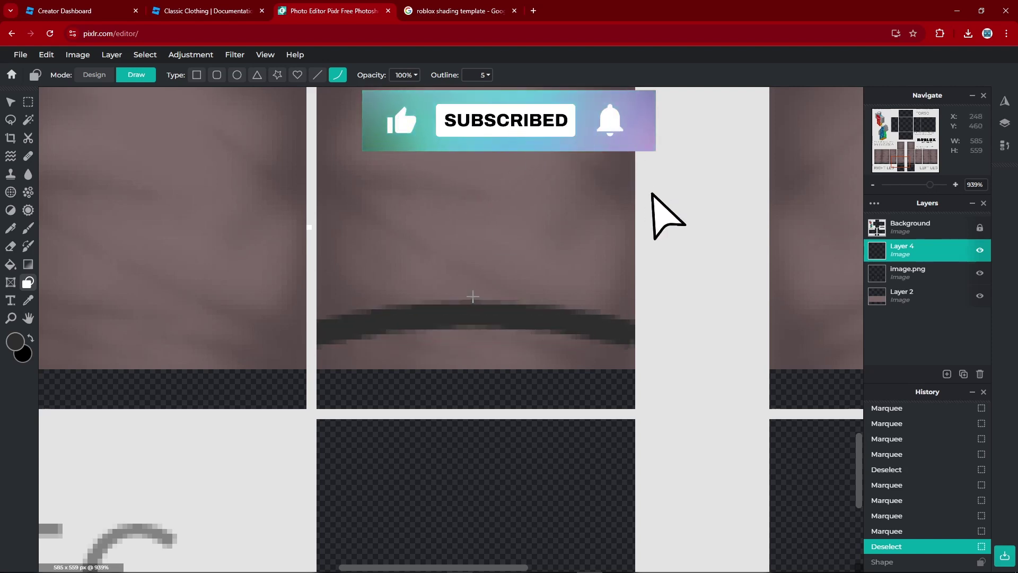
{"action": "left_click_drag", "start_coordinate": [472, 296], "coordinate": [473, 270]}
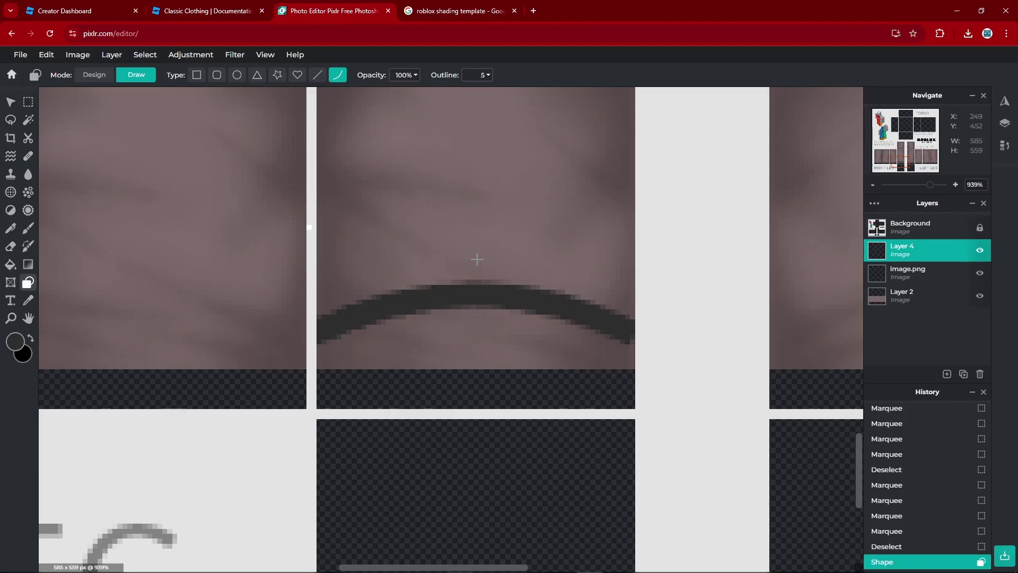
{"action": "scroll", "coordinate": [470, 402], "scroll_direction": "down", "scroll_amount": 5}
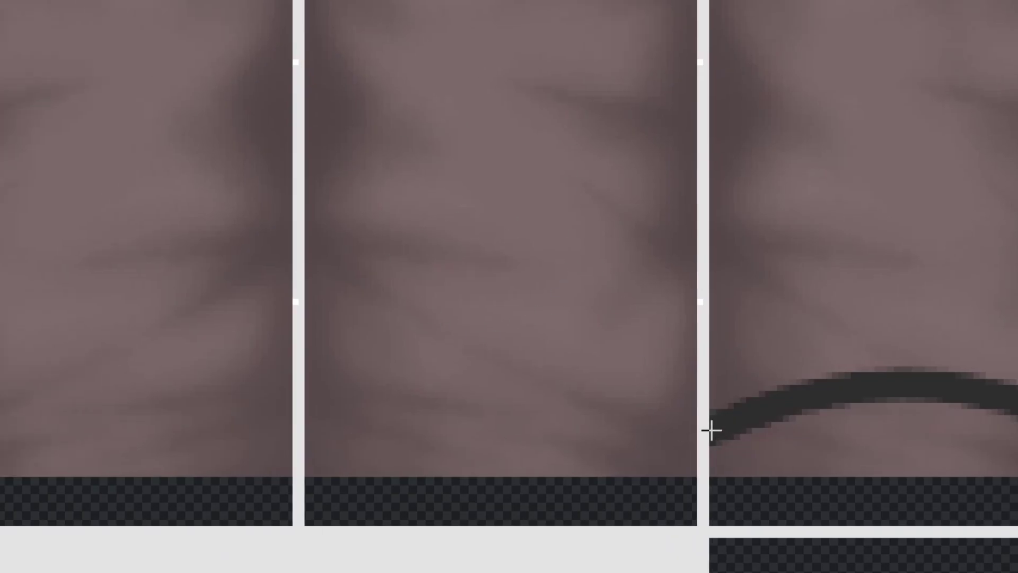
Draw a straight horizontal line with outline 5 across the right leg's right face, meeting the end of the front arc.
{"action": "key", "text": "ctrl+z"}
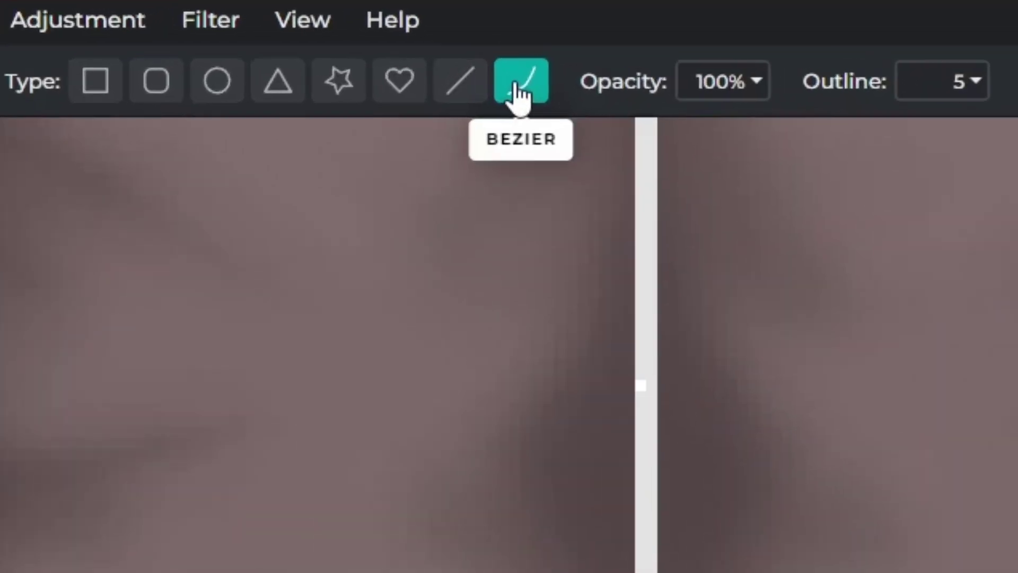
{"action": "left_click", "coordinate": [459, 85]}
{"action": "left_click_drag", "start_coordinate": [636, 385], "coordinate": [250, 386]}
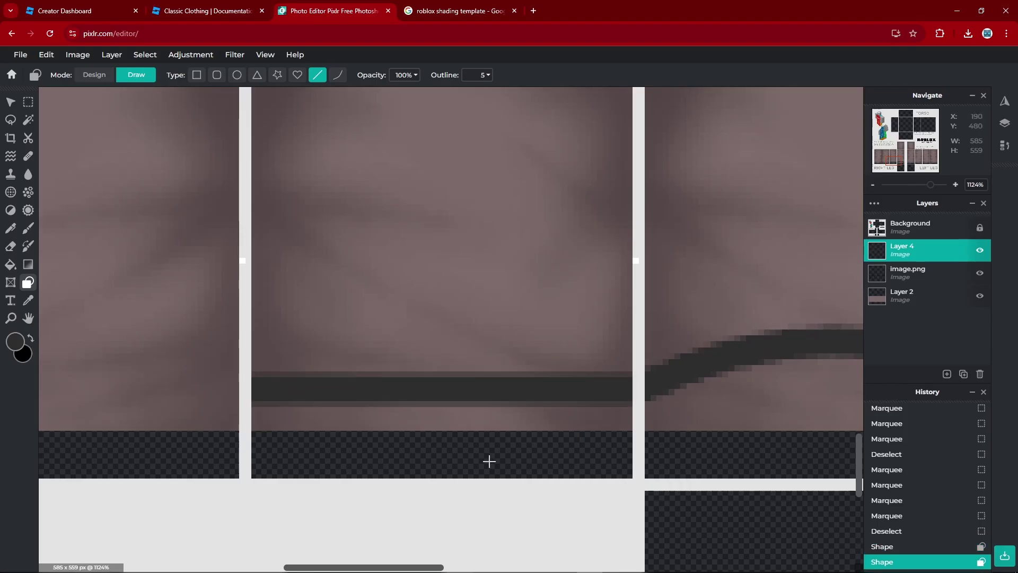
Draw a Bezier curve across the right leg's back face from the straight line's end and bow it upward.
{"action": "scroll", "coordinate": [471, 456], "scroll_direction": "down", "scroll_amount": 5}
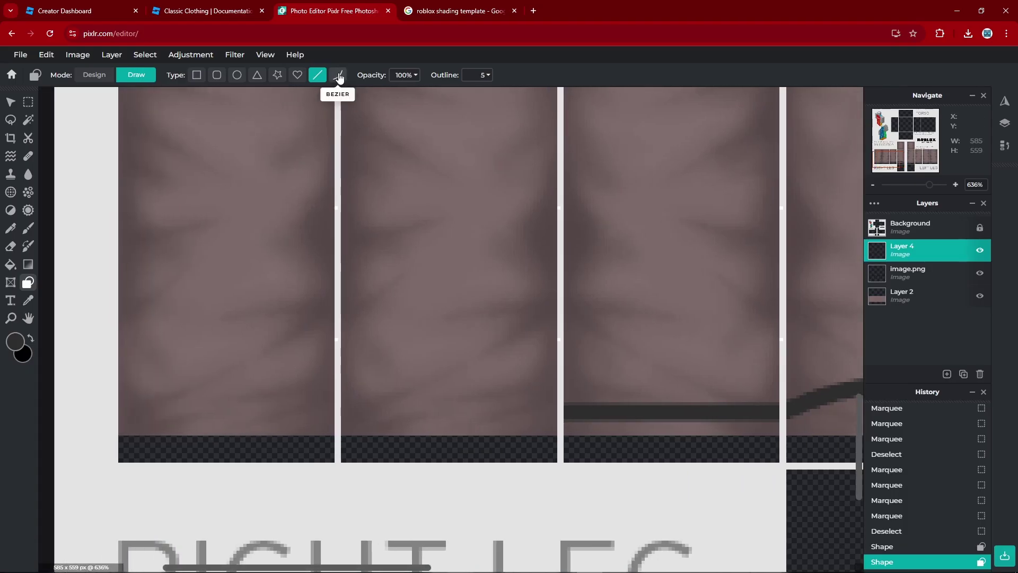
{"action": "scroll", "coordinate": [520, 398], "scroll_direction": "up", "scroll_amount": 1}
{"action": "left_click_drag", "start_coordinate": [554, 410], "coordinate": [337, 407]}
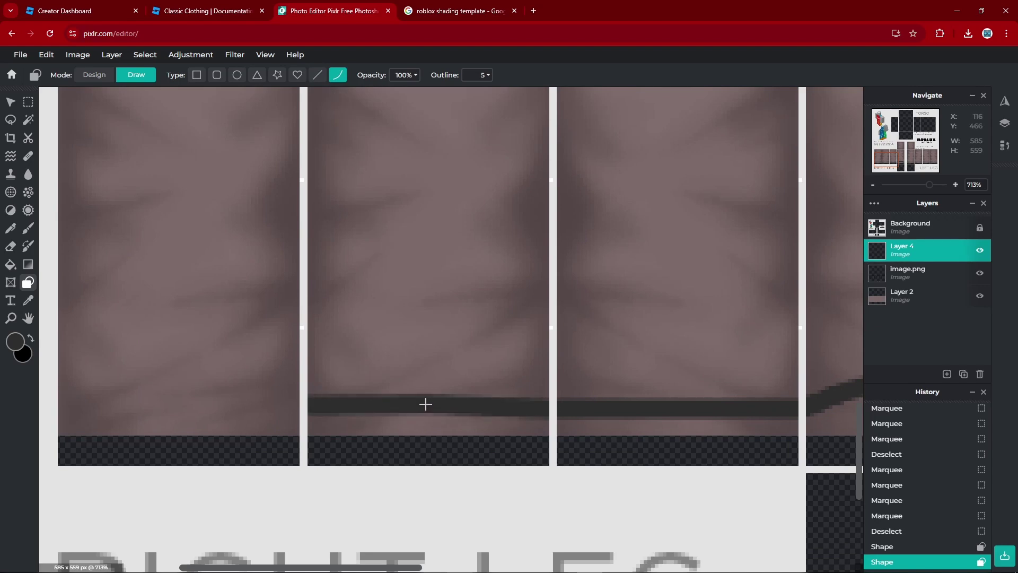
{"action": "left_click_drag", "start_coordinate": [420, 401], "coordinate": [429, 369]}
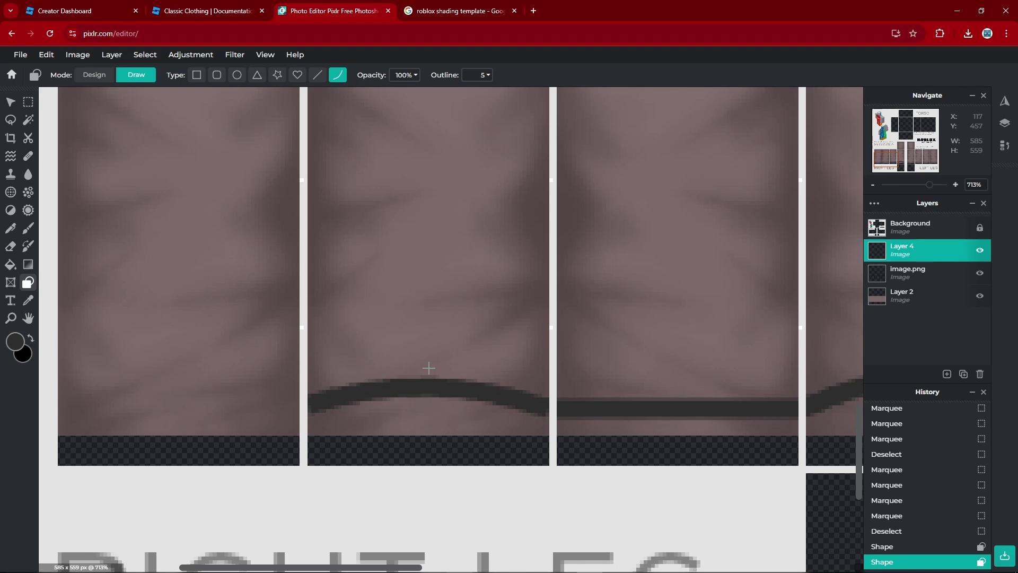
Draw a straight line across the right leg's outermost left face, level with the end of the back arc.
{"action": "scroll", "coordinate": [429, 367], "scroll_direction": "down", "scroll_amount": 5}
{"action": "scroll", "coordinate": [336, 518], "scroll_direction": "up", "scroll_amount": 4}
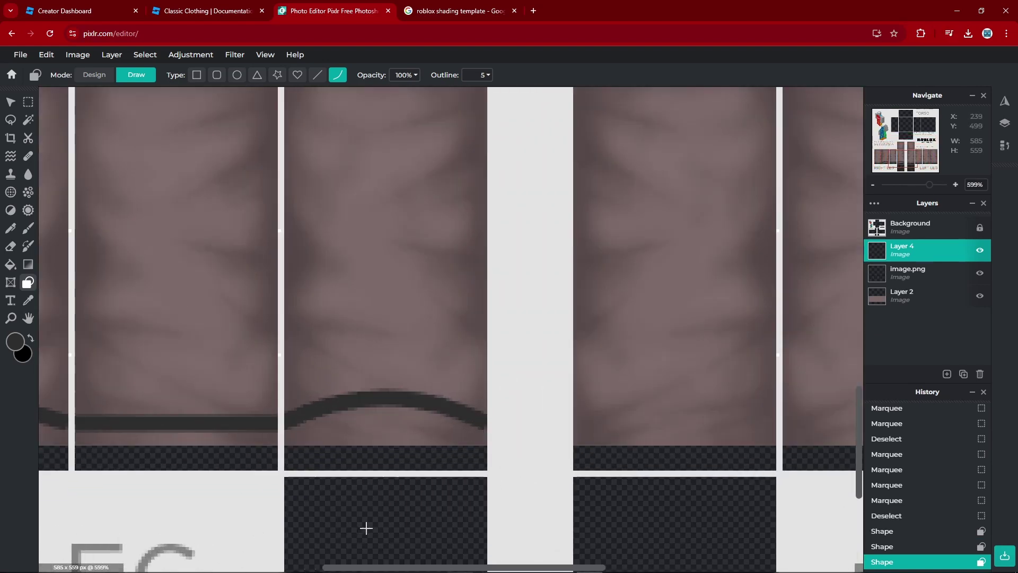
{"action": "left_click_drag", "start_coordinate": [411, 566], "coordinate": [261, 565]}
{"action": "scroll", "coordinate": [175, 476], "scroll_direction": "up", "scroll_amount": 1}
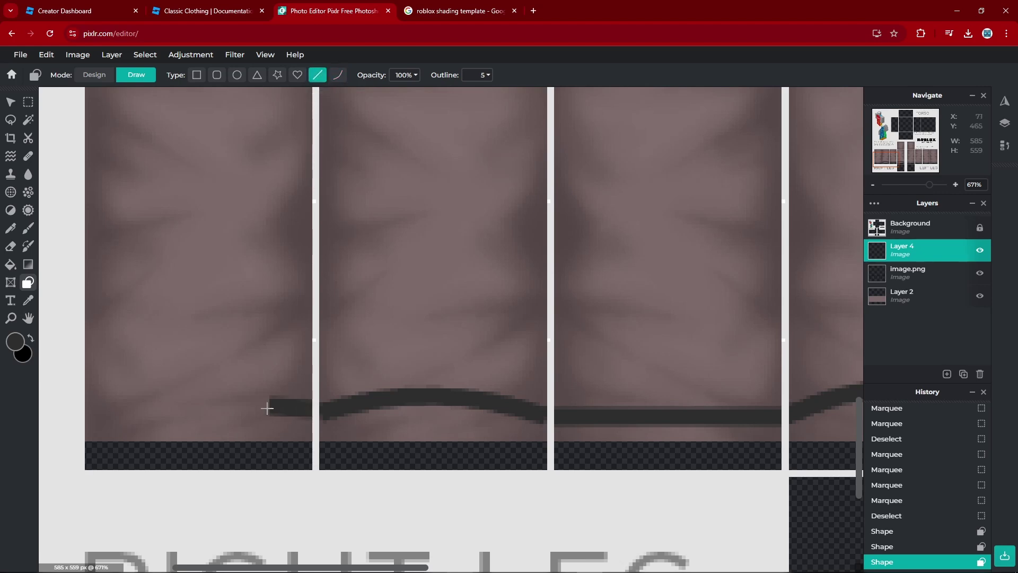
{"action": "left_click_drag", "start_coordinate": [185, 411], "coordinate": [86, 410]}
{"action": "scroll", "coordinate": [222, 447], "scroll_direction": "down", "scroll_amount": 5}
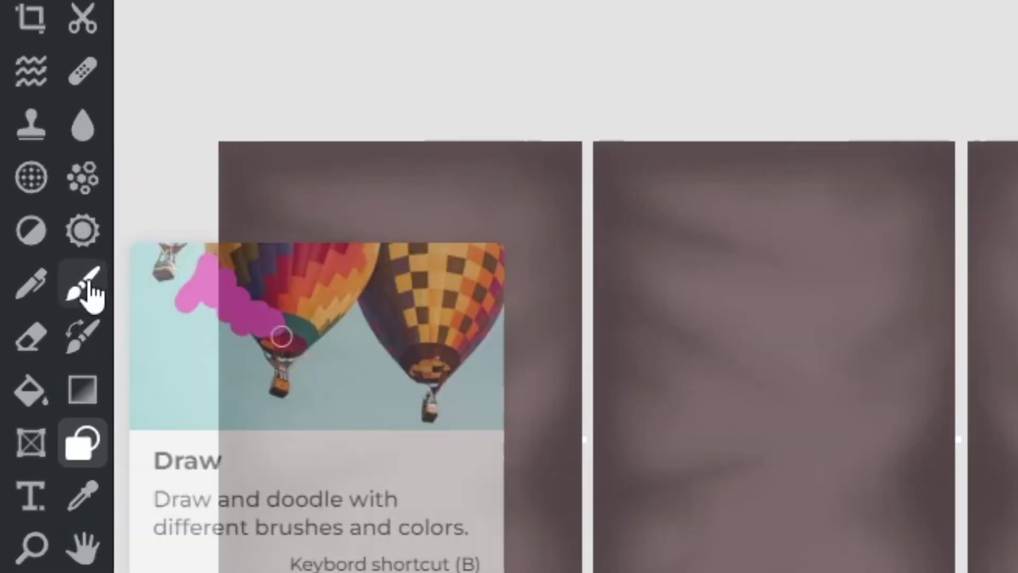
Set up a hard round brush with 55 px size, 0% softness and a reduced step, keeping colour #2D2D2D.
{"action": "left_click", "coordinate": [28, 228]}
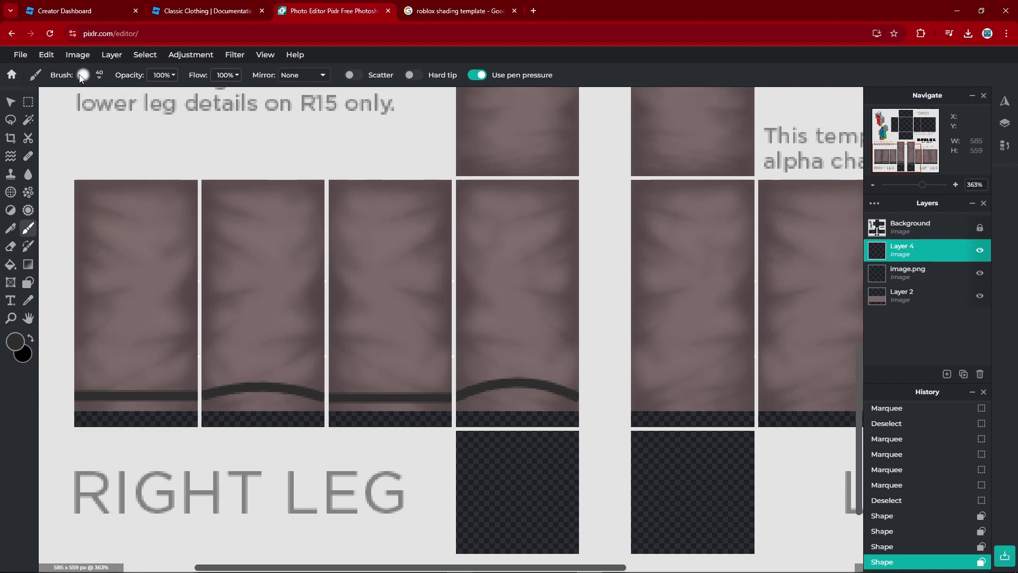
{"action": "left_click", "coordinate": [80, 75]}
{"action": "left_click_drag", "start_coordinate": [103, 113], "coordinate": [109, 113]}
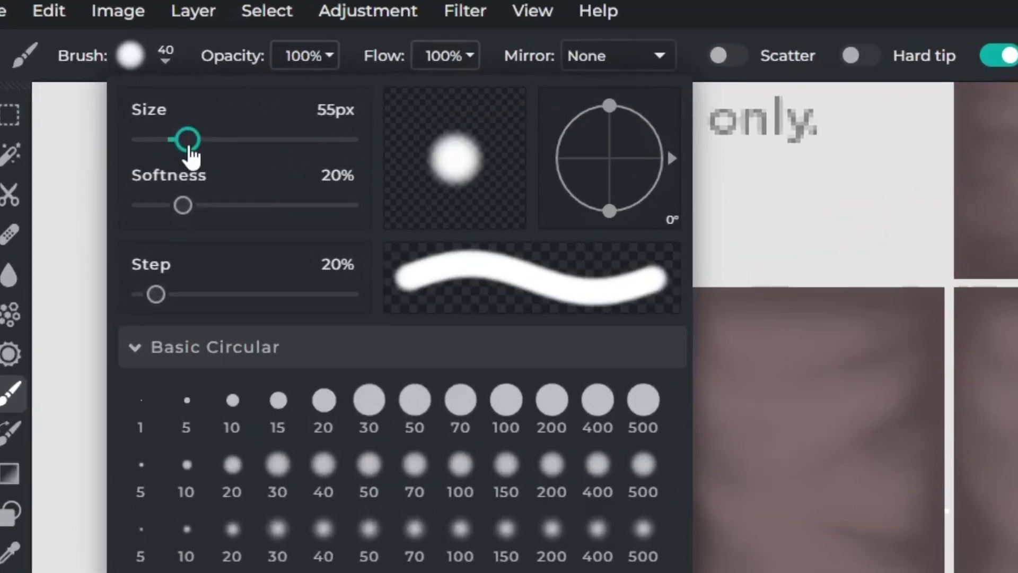
{"action": "left_click", "coordinate": [198, 63]}
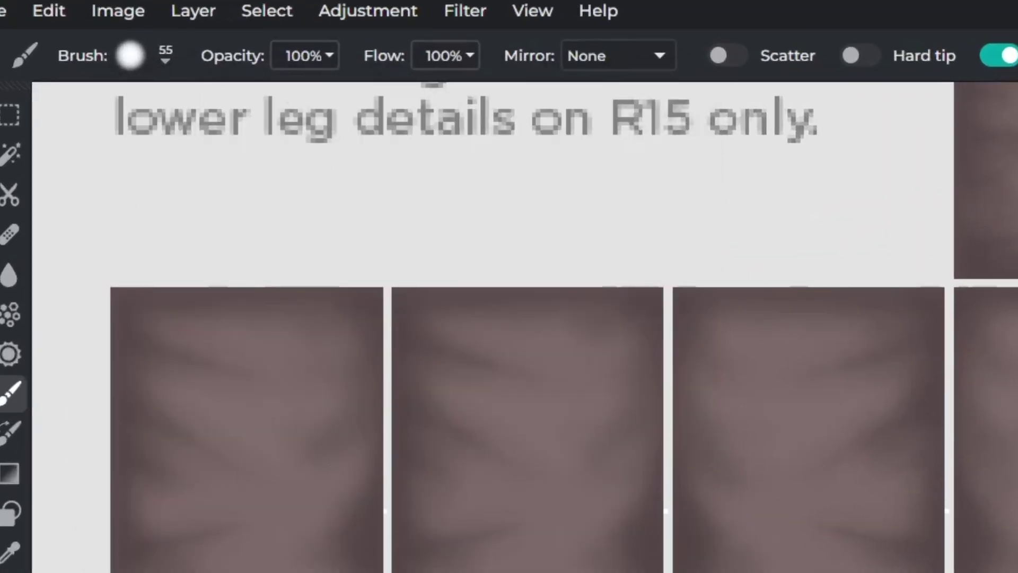
{"action": "left_click", "coordinate": [130, 59]}
{"action": "left_click_drag", "start_coordinate": [184, 207], "coordinate": [83, 212]}
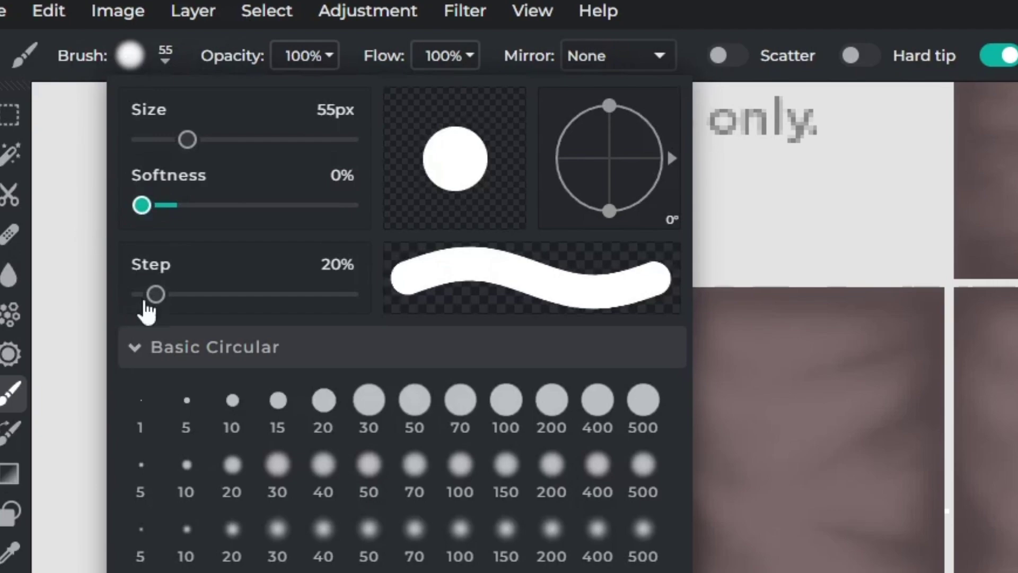
{"action": "left_click_drag", "start_coordinate": [145, 301], "coordinate": [86, 286]}
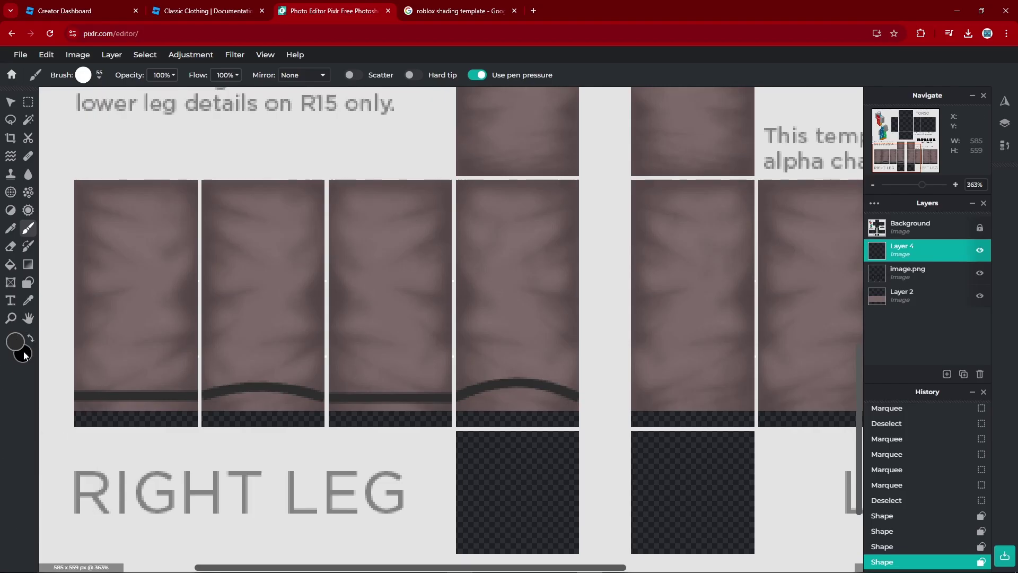
{"action": "left_click", "coordinate": [15, 340]}
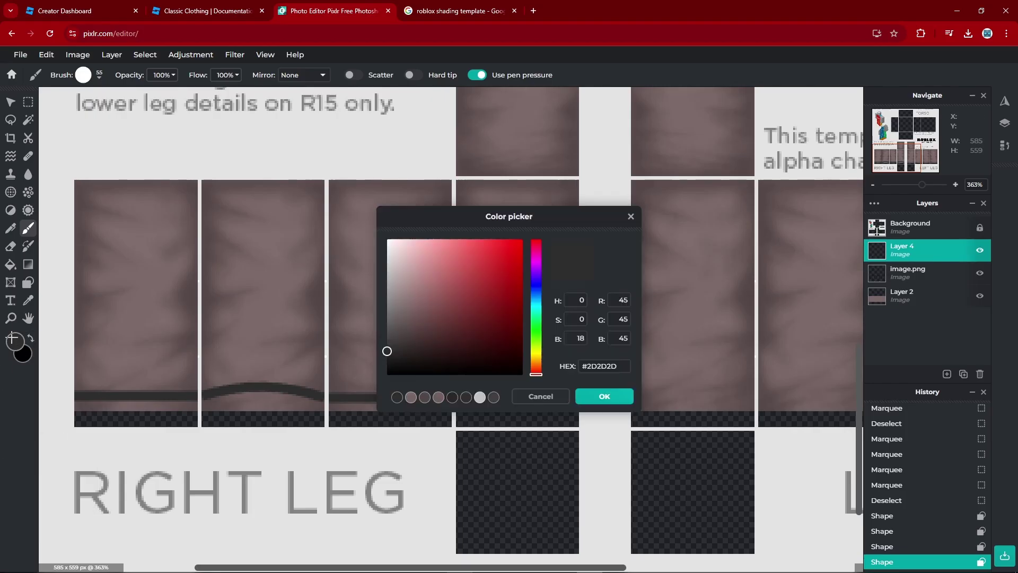
{"action": "left_click", "coordinate": [522, 396]}
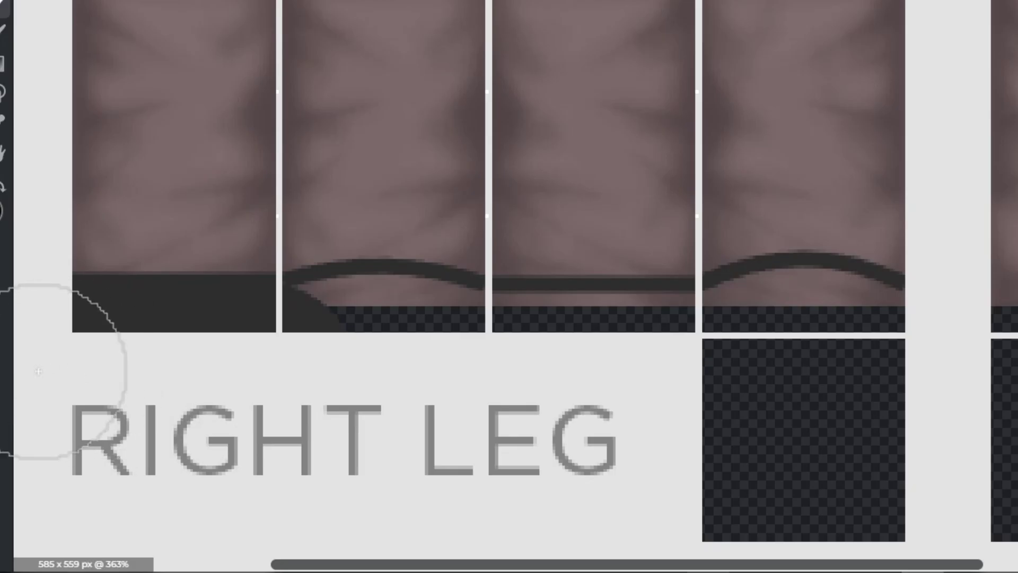
Paint the area below the drawn lines on all four right leg faces and the whole sole face dark grey.
{"action": "mouse_move", "coordinate": [58, 446]}
{"action": "left_mouse_down"}
{"action": "mouse_move", "coordinate": [217, 453]}
{"action": "mouse_move", "coordinate": [250, 442]}
{"action": "left_mouse_up"}
{"action": "mouse_move", "coordinate": [362, 357]}
{"action": "left_mouse_down"}
{"action": "mouse_move", "coordinate": [470, 370]}
{"action": "mouse_move", "coordinate": [677, 360]}
{"action": "mouse_move", "coordinate": [774, 466]}
{"action": "left_mouse_up"}
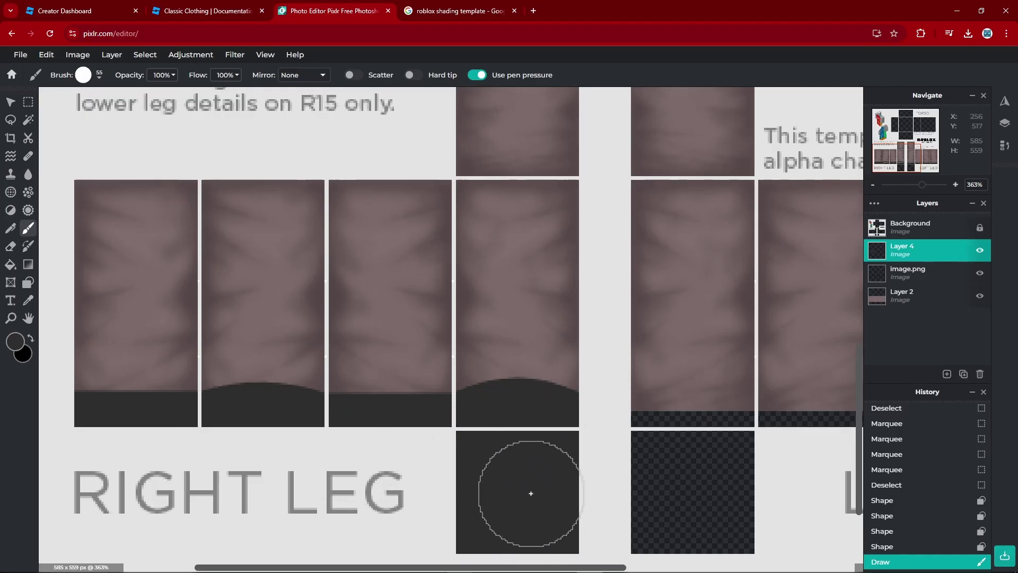
{"action": "mouse_move", "coordinate": [531, 494]}
{"action": "left_mouse_down"}
{"action": "mouse_move", "coordinate": [459, 471]}
{"action": "mouse_move", "coordinate": [535, 471]}
{"action": "left_mouse_up"}
{"action": "scroll", "coordinate": [330, 524], "scroll_direction": "down", "scroll_amount": 1}
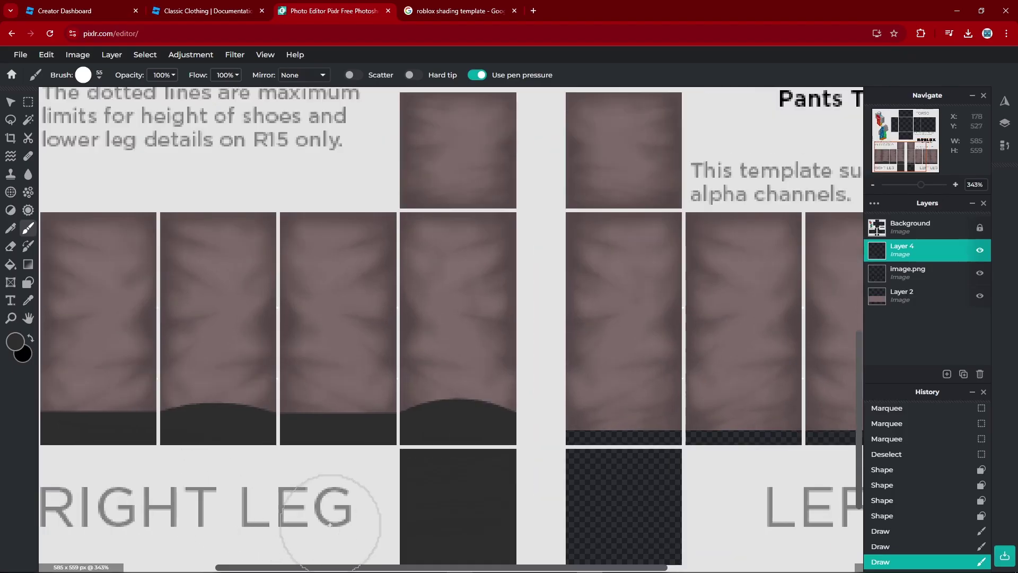
{"action": "scroll", "coordinate": [330, 524], "scroll_direction": "down", "scroll_amount": 2}
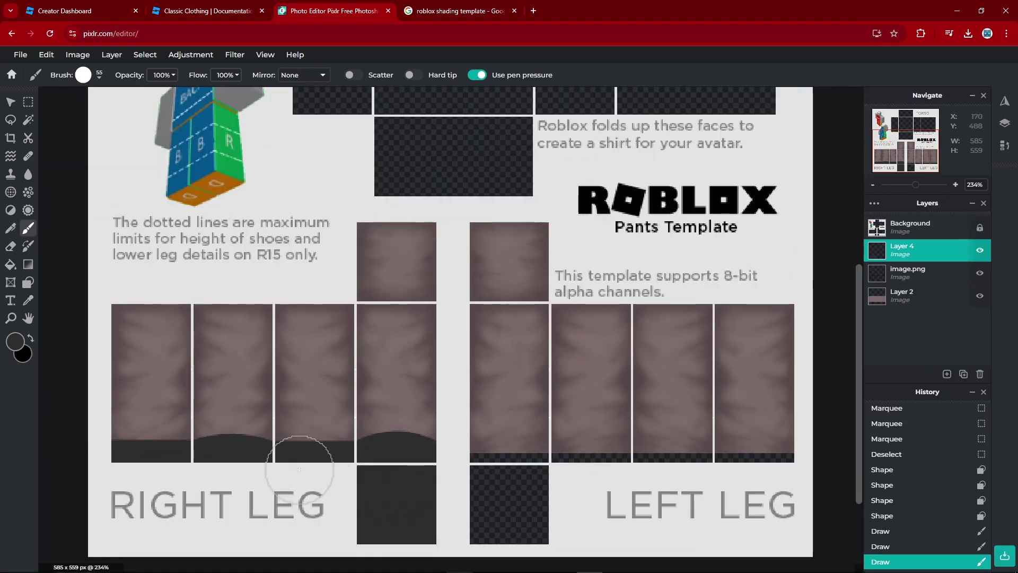
{"action": "scroll", "coordinate": [213, 499], "scroll_direction": "up", "scroll_amount": 3}
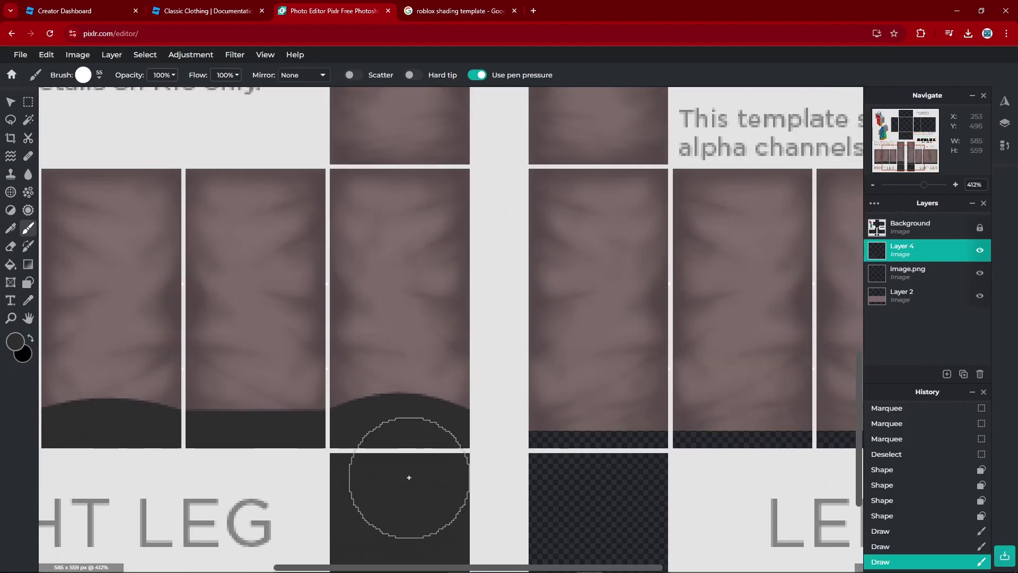
Set the brush to 120 px with about 60% softness and undo the trial dab on the right leg's sole face.
{"action": "scroll", "coordinate": [531, 558], "scroll_direction": "down", "scroll_amount": 2}
{"action": "scroll", "coordinate": [363, 382], "scroll_direction": "left", "scroll_amount": 4}
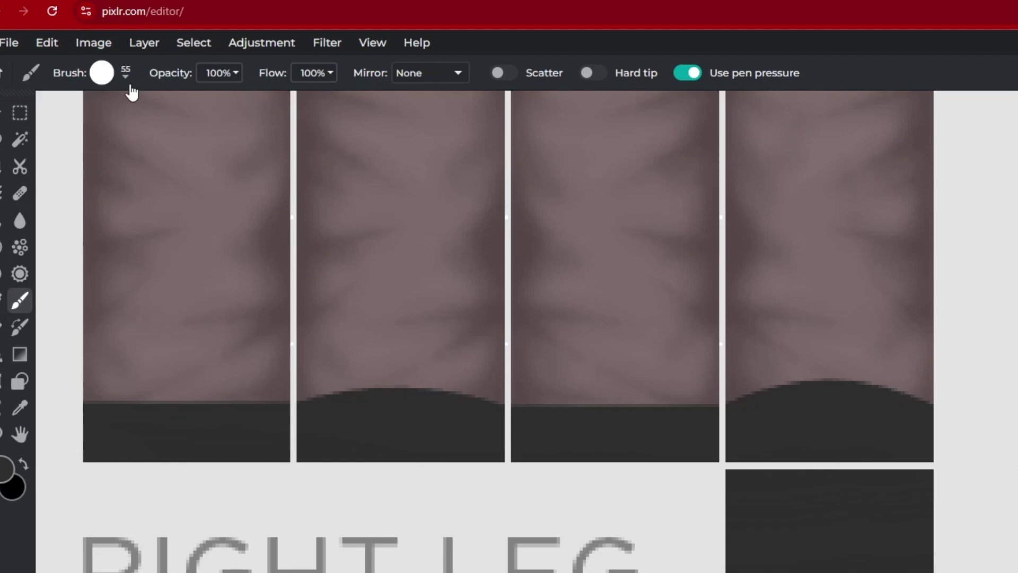
{"action": "left_click", "coordinate": [99, 75]}
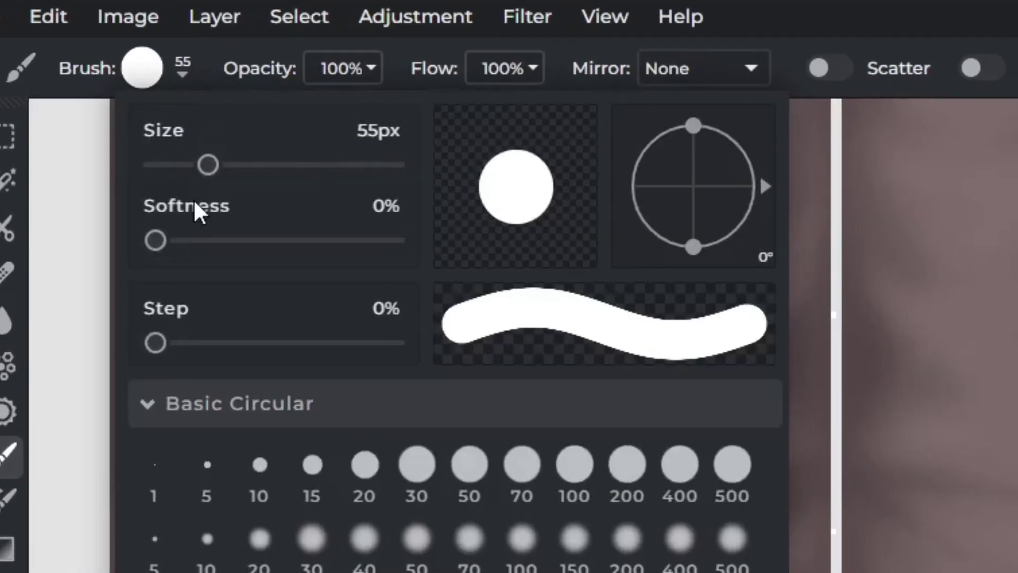
{"action": "left_click_drag", "start_coordinate": [221, 179], "coordinate": [259, 179]}
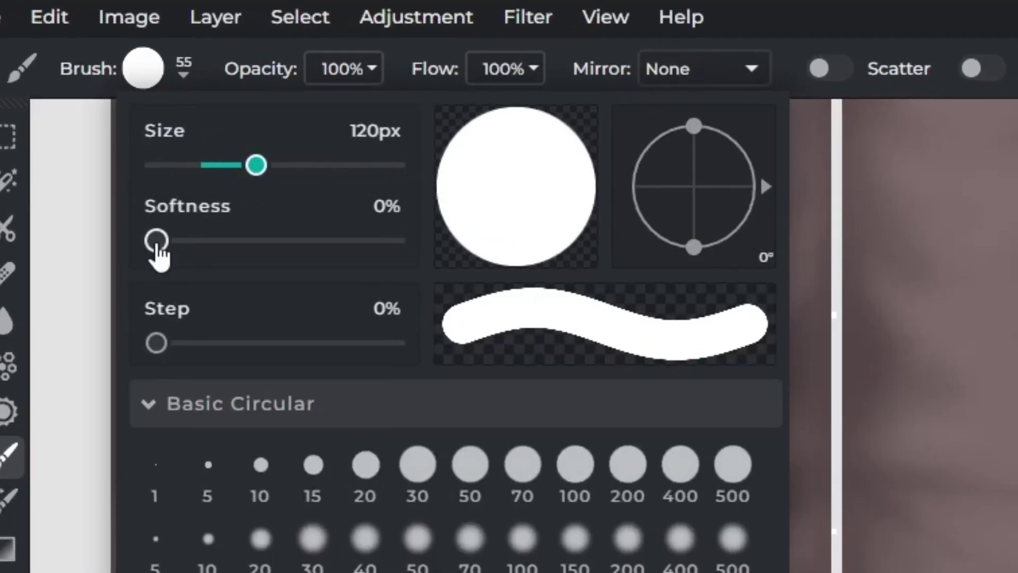
{"action": "left_click_drag", "start_coordinate": [158, 245], "coordinate": [304, 245]}
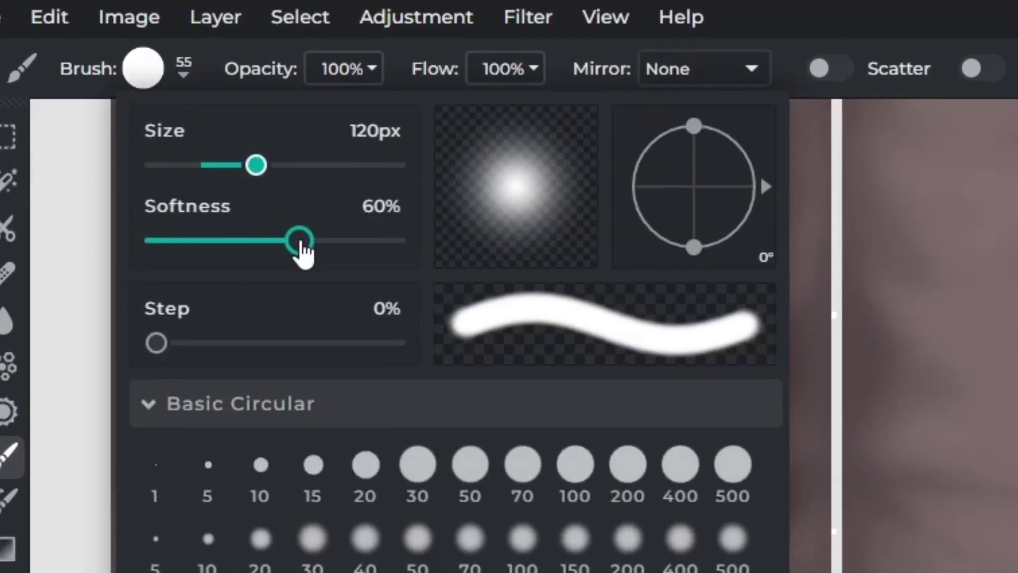
{"action": "left_click_drag", "start_coordinate": [301, 243], "coordinate": [298, 244]}
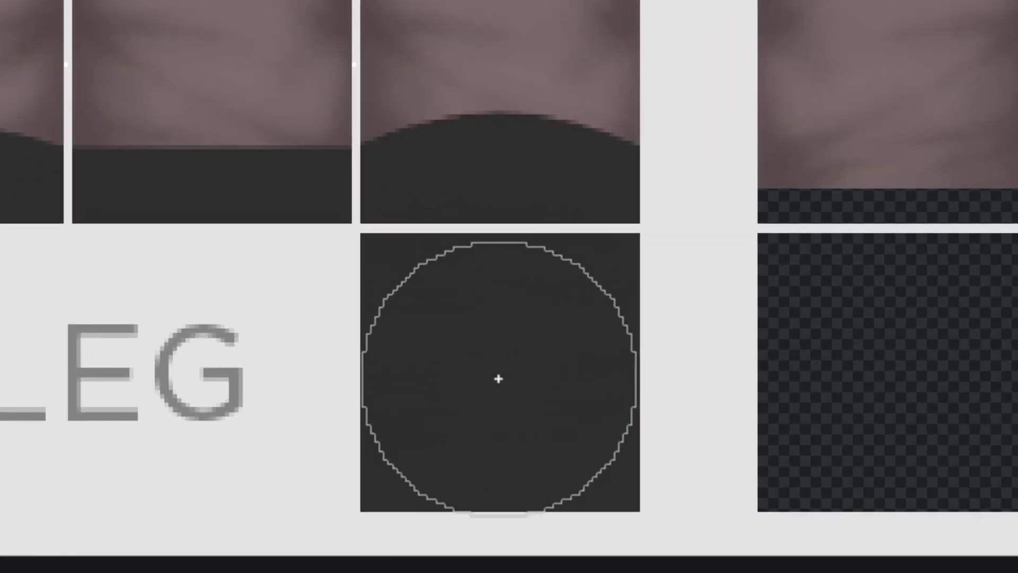
{"action": "key", "text": "ctrl+z"}
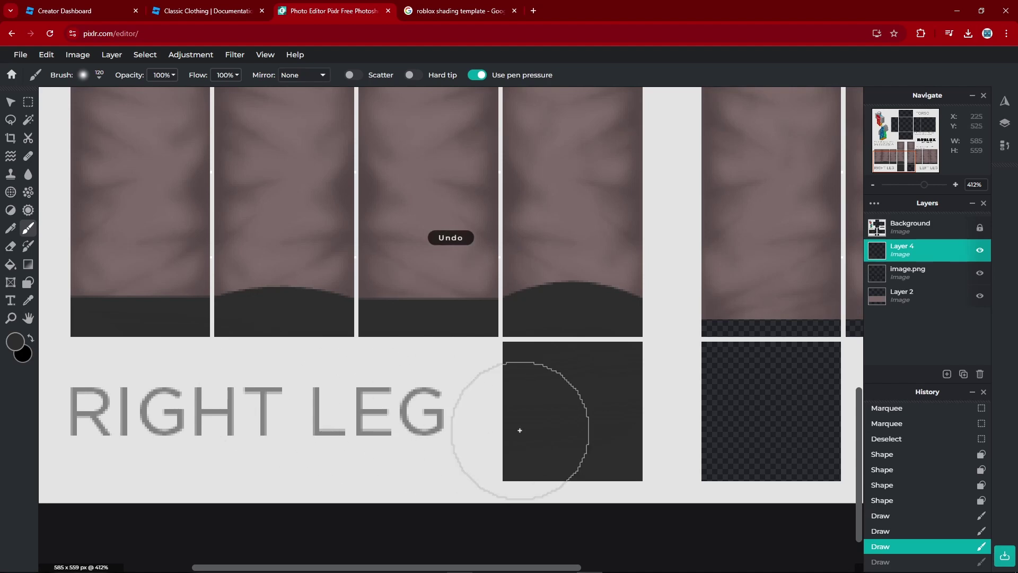
Set the brush colour to #444444 and dab a soft highlight in the centre of the right leg's sole face.
{"action": "left_click", "coordinate": [15, 343]}
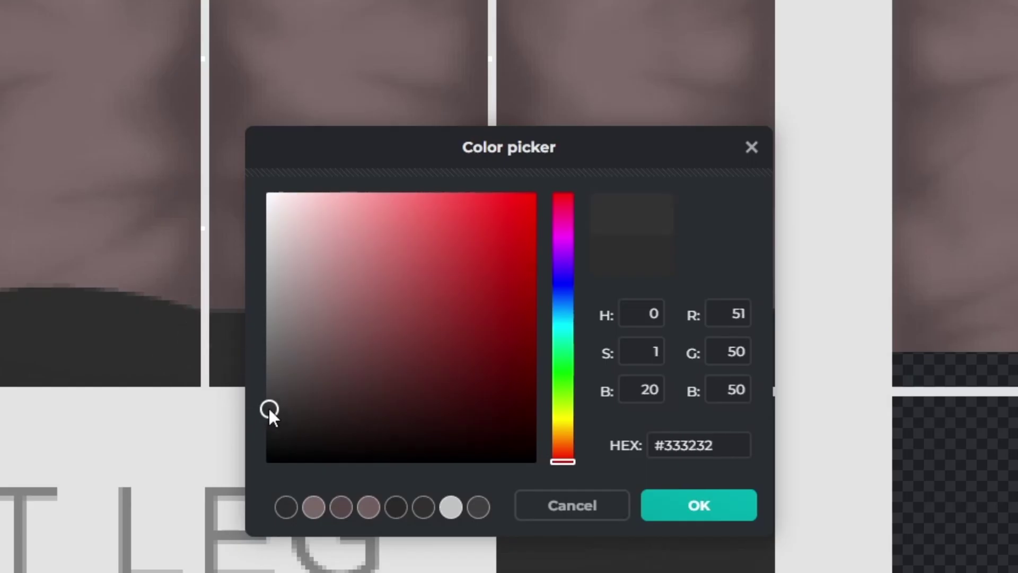
{"action": "left_click_drag", "start_coordinate": [269, 407], "coordinate": [266, 395]}
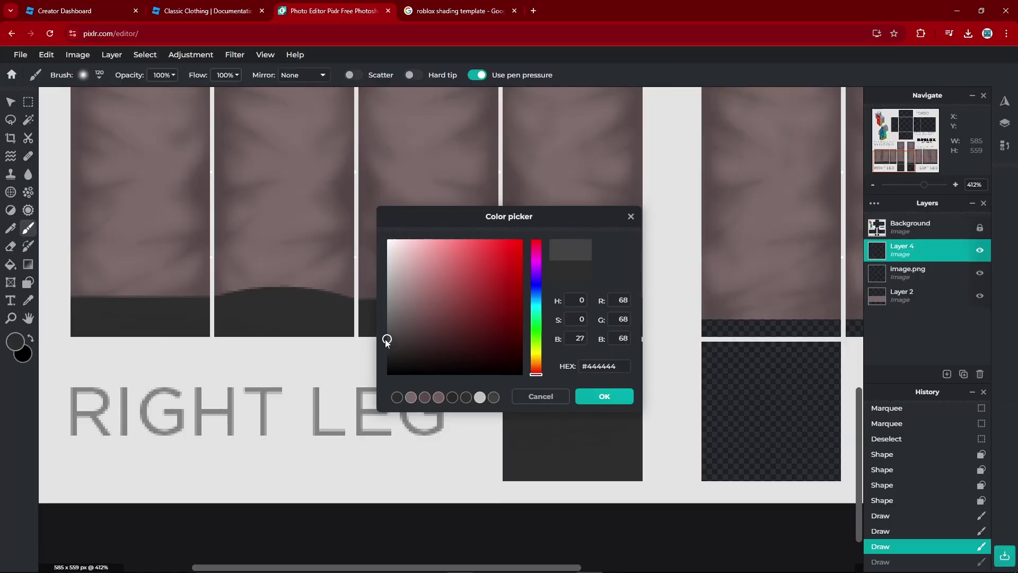
{"action": "left_click", "coordinate": [604, 396]}
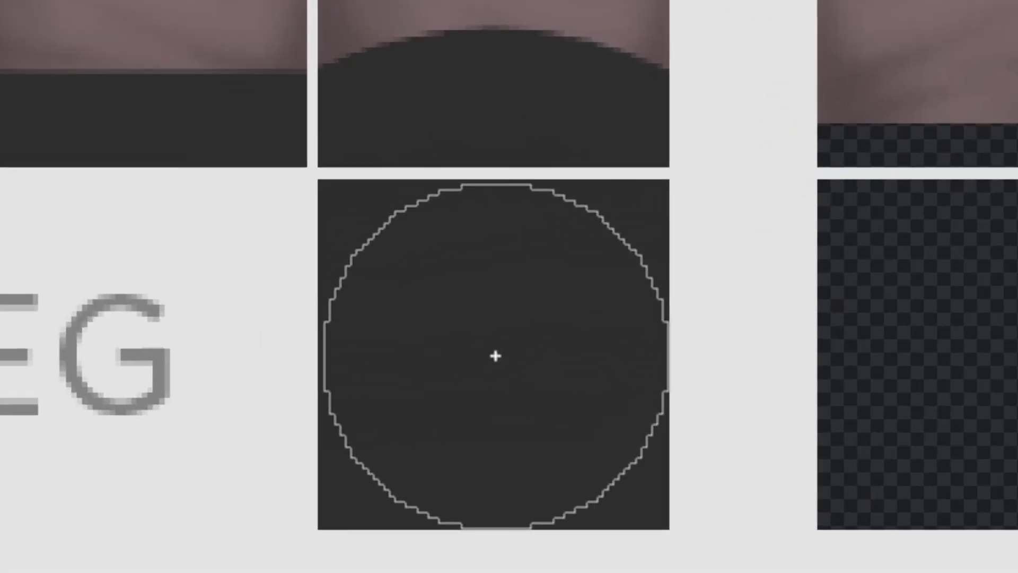
{"action": "left_click", "coordinate": [573, 411]}
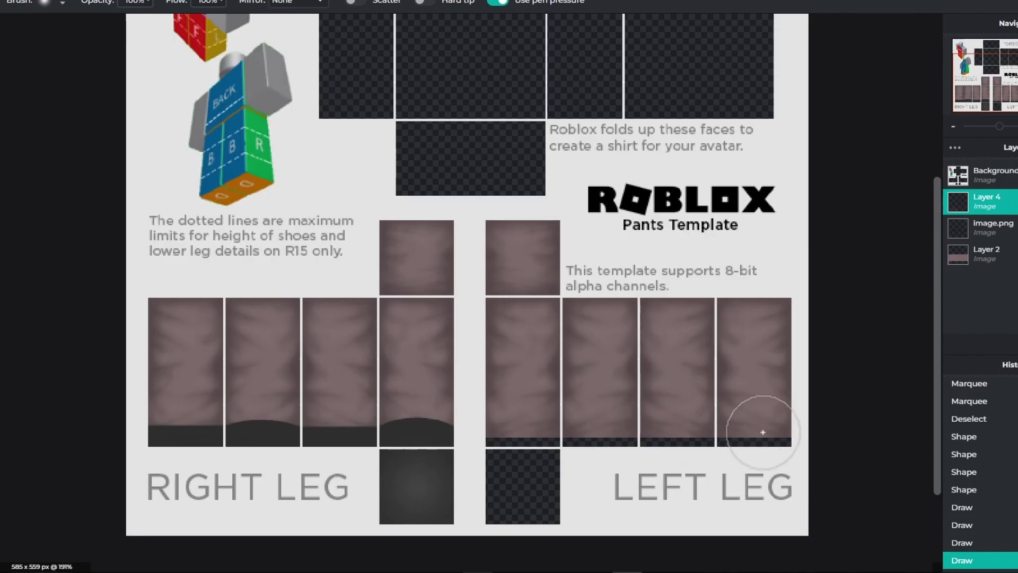
Select the right leg's dark shoe area with the magic wand at tolerance 57.
{"action": "scroll", "coordinate": [420, 505], "scroll_direction": "up", "scroll_amount": 5}
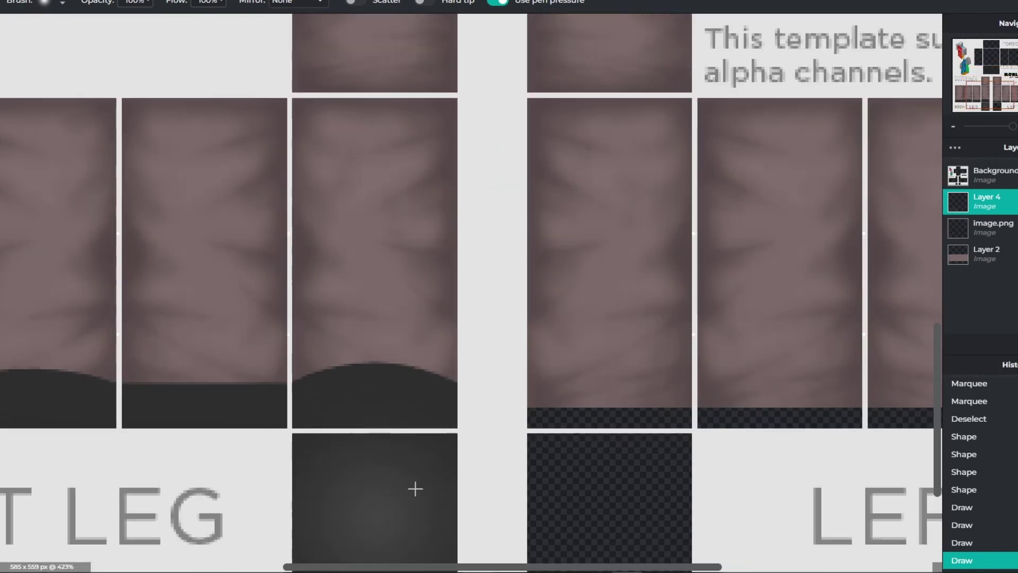
{"action": "left_click_drag", "start_coordinate": [941, 370], "coordinate": [941, 401]}
{"action": "scroll", "coordinate": [402, 412], "scroll_direction": "down", "scroll_amount": 1}
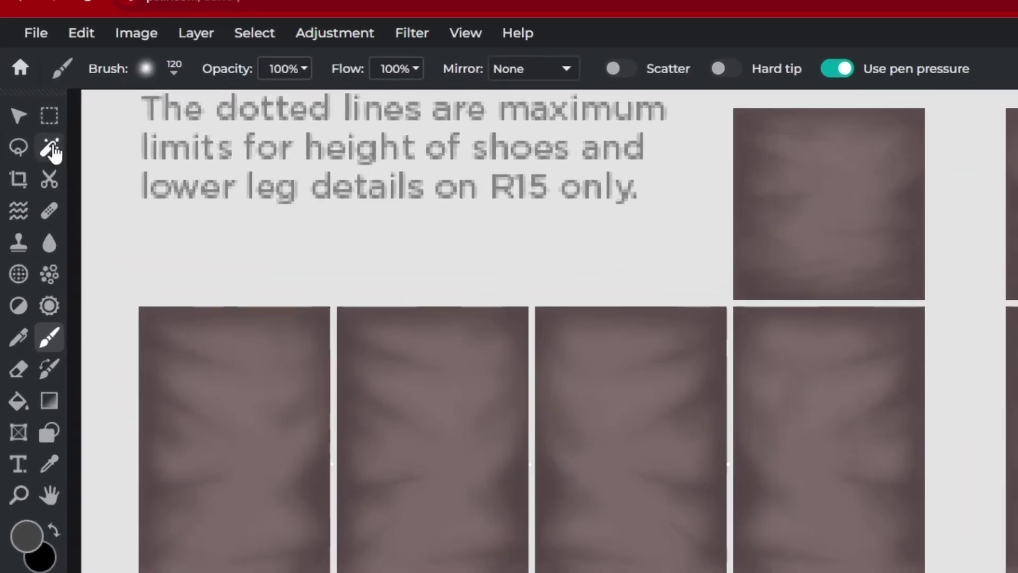
{"action": "left_click", "coordinate": [29, 121]}
{"action": "left_click", "coordinate": [207, 76]}
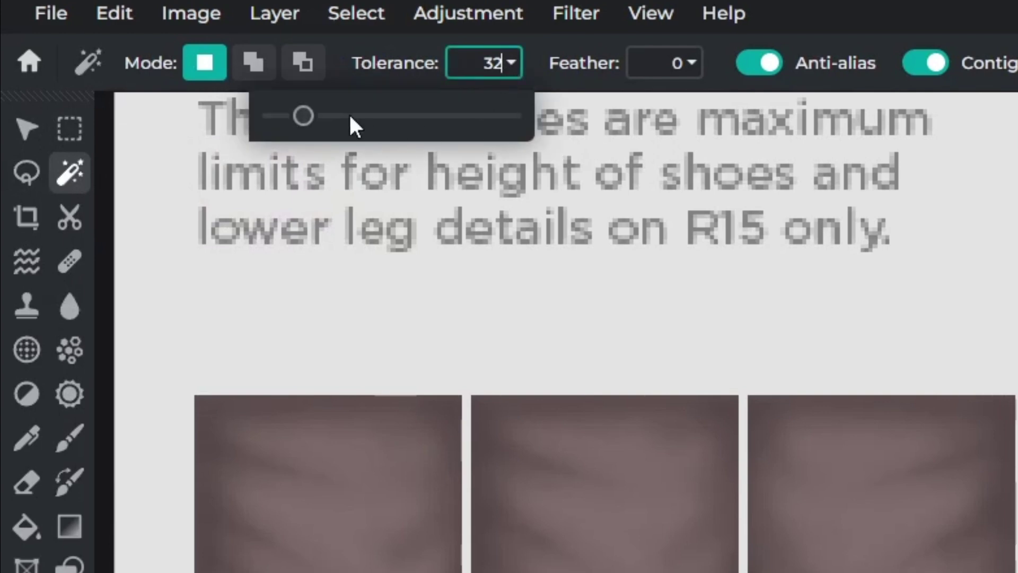
{"action": "left_click_drag", "start_coordinate": [303, 116], "coordinate": [338, 119]}
{"action": "left_click", "coordinate": [284, 419]}
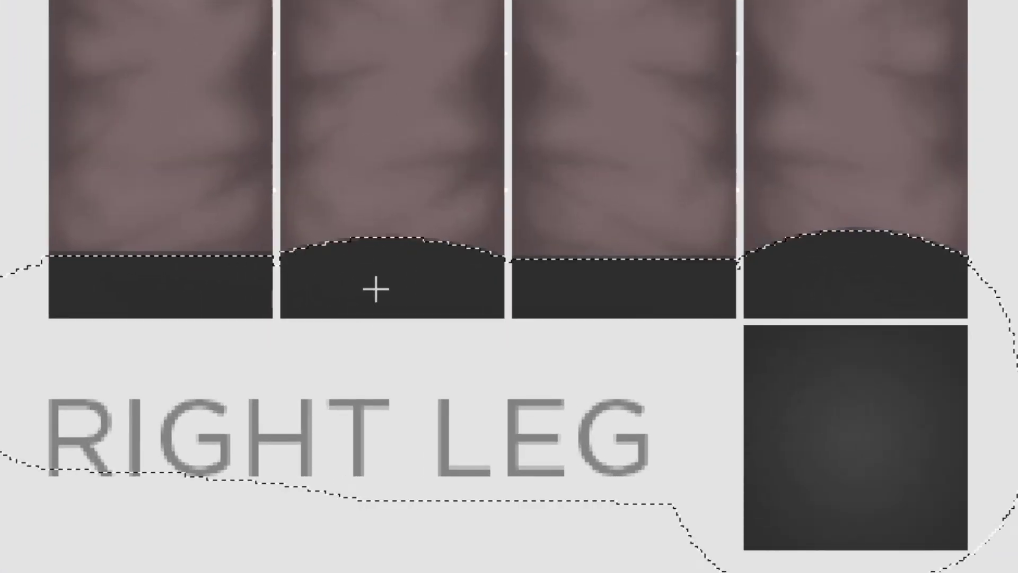
Brush soft #444444 highlights along the lower shoe area of the three leftmost right leg faces and clear the selection.
{"action": "left_click", "coordinate": [39, 215]}
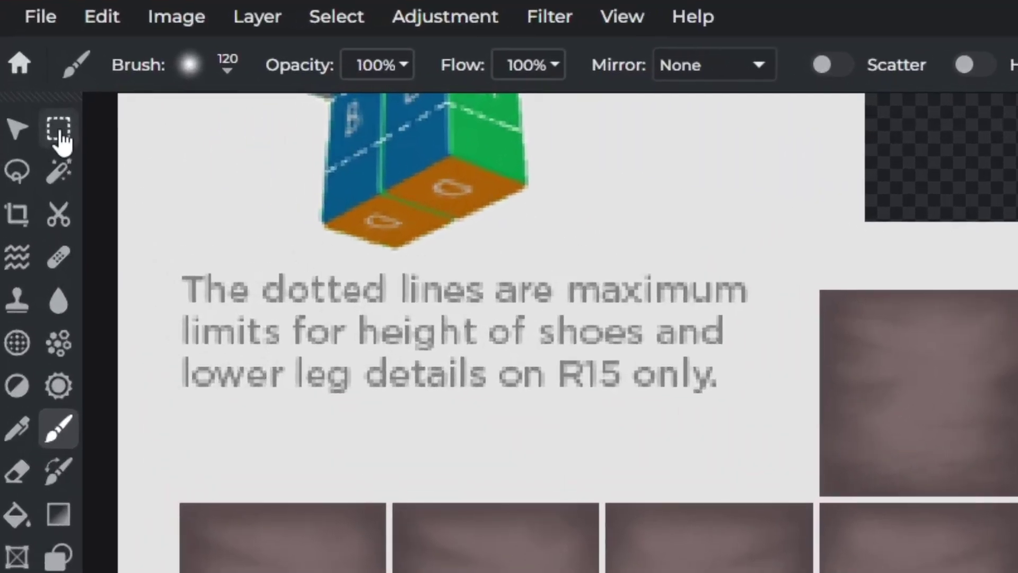
{"action": "left_click", "coordinate": [30, 105]}
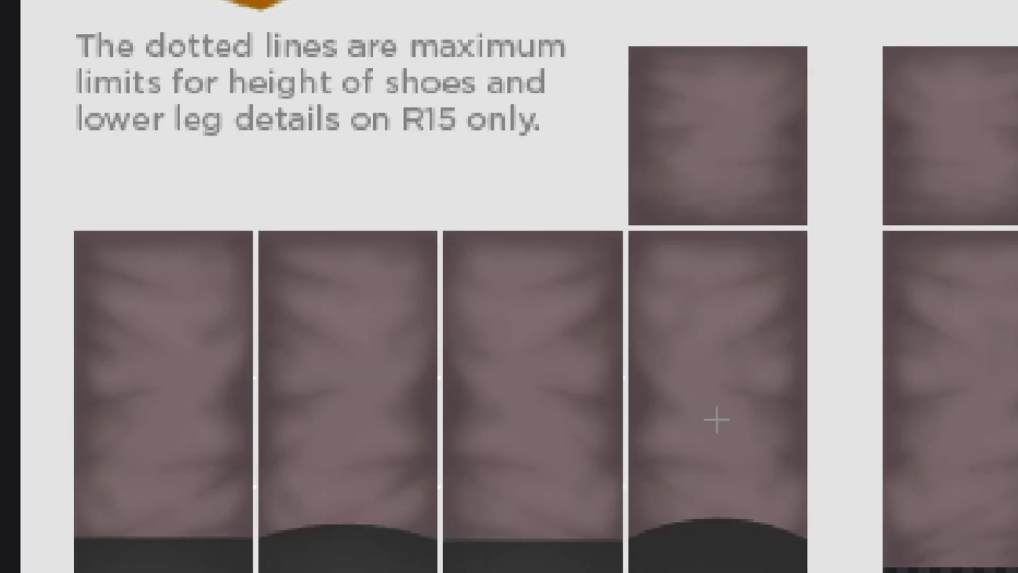
{"action": "scroll", "coordinate": [275, 421], "scroll_direction": "down", "scroll_amount": 3}
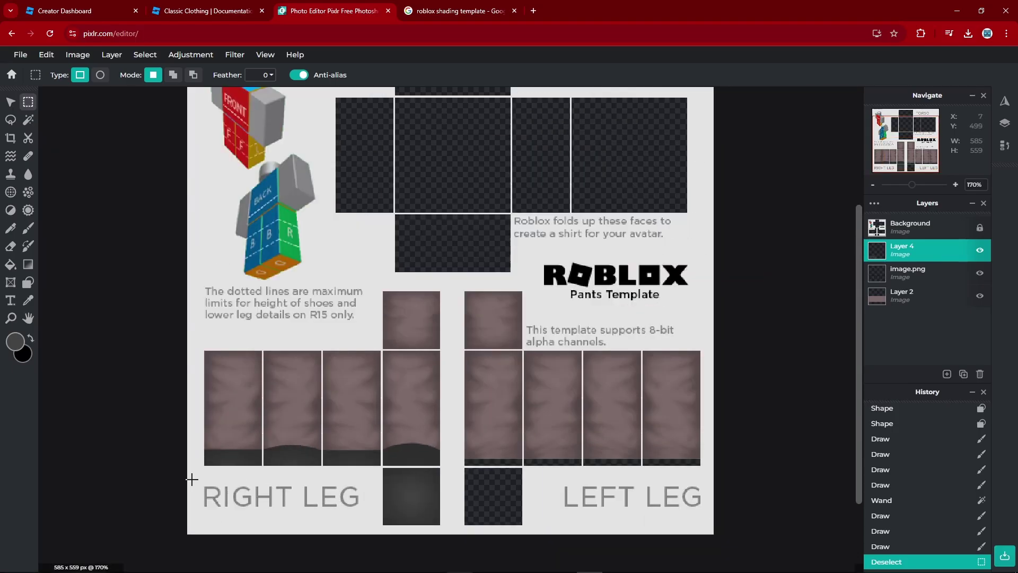
Set up the straight line shape in Draw mode with a 2 px outline for detailing the right sole.
{"action": "scroll", "coordinate": [284, 481], "scroll_direction": "up", "scroll_amount": 1}
{"action": "left_click_drag", "start_coordinate": [859, 294], "coordinate": [858, 376]}
{"action": "scroll", "coordinate": [334, 511], "scroll_direction": "up", "scroll_amount": 2}
{"action": "scroll", "coordinate": [333, 512], "scroll_direction": "up", "scroll_amount": 3}
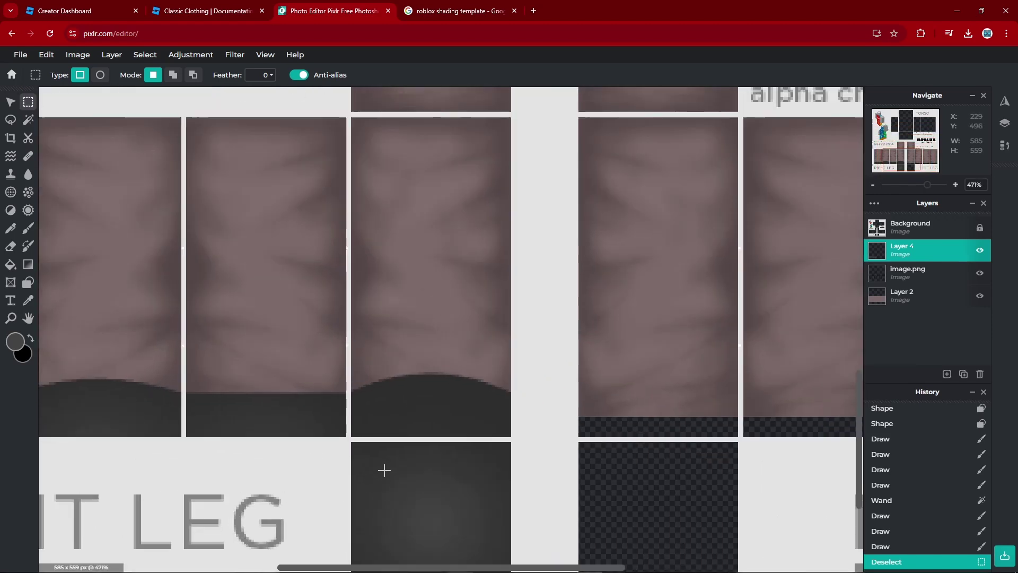
{"action": "left_click_drag", "start_coordinate": [859, 405], "coordinate": [859, 459]}
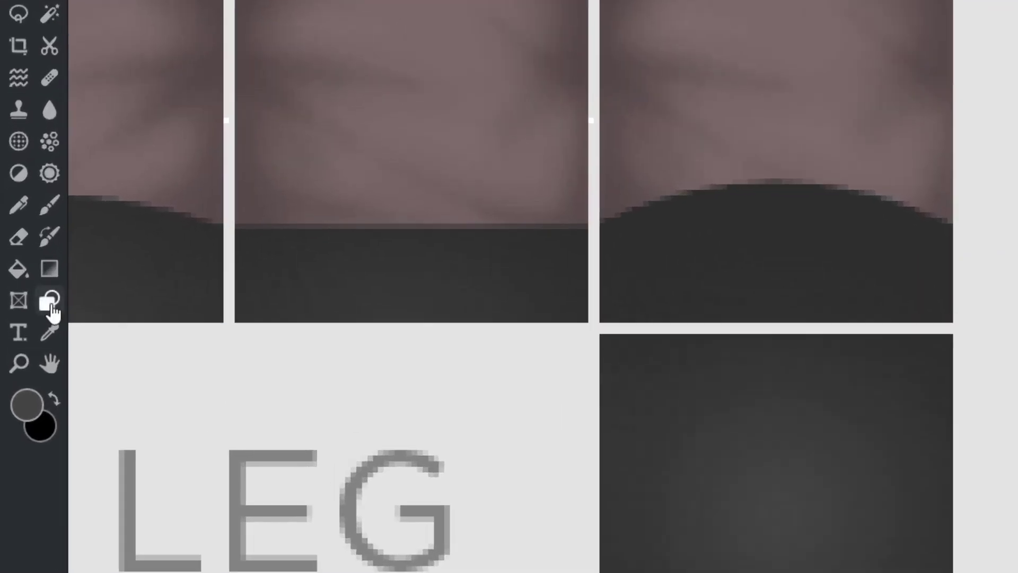
{"action": "left_click", "coordinate": [28, 282]}
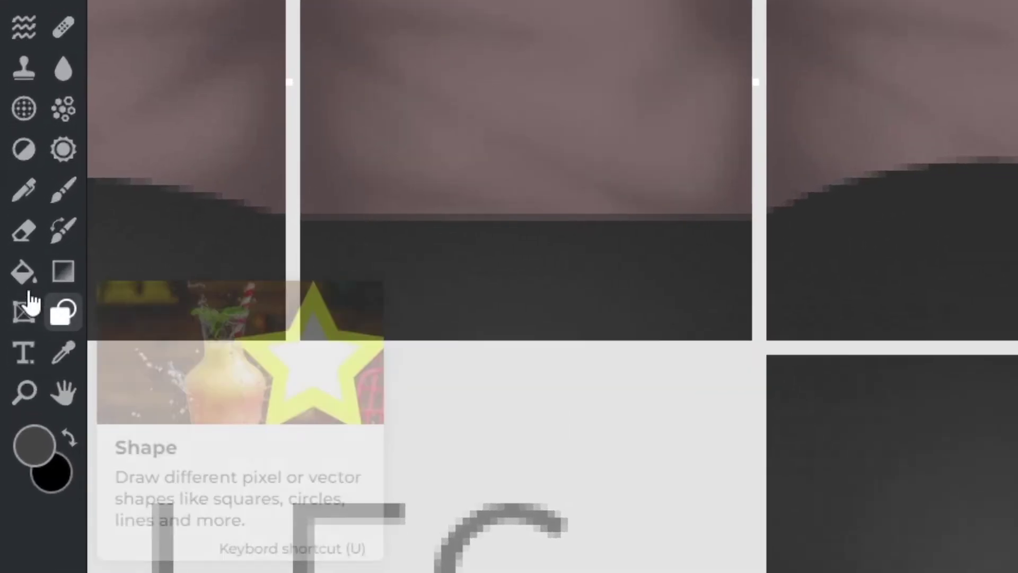
{"action": "left_click", "coordinate": [527, 171]}
{"action": "left_click", "coordinate": [882, 175]}
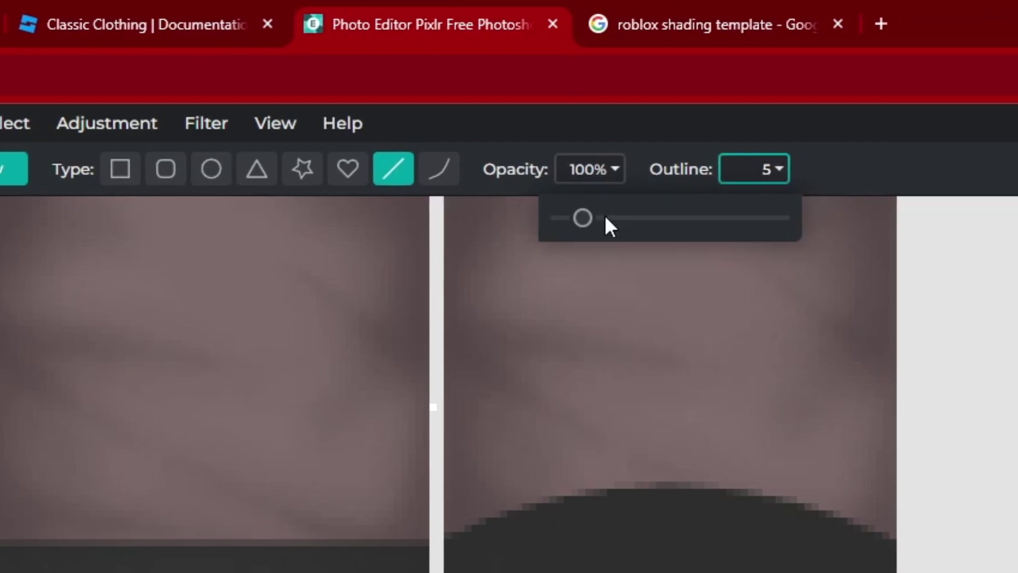
{"action": "left_click_drag", "start_coordinate": [418, 221], "coordinate": [401, 225]}
{"action": "left_click_drag", "start_coordinate": [400, 222], "coordinate": [406, 224]}
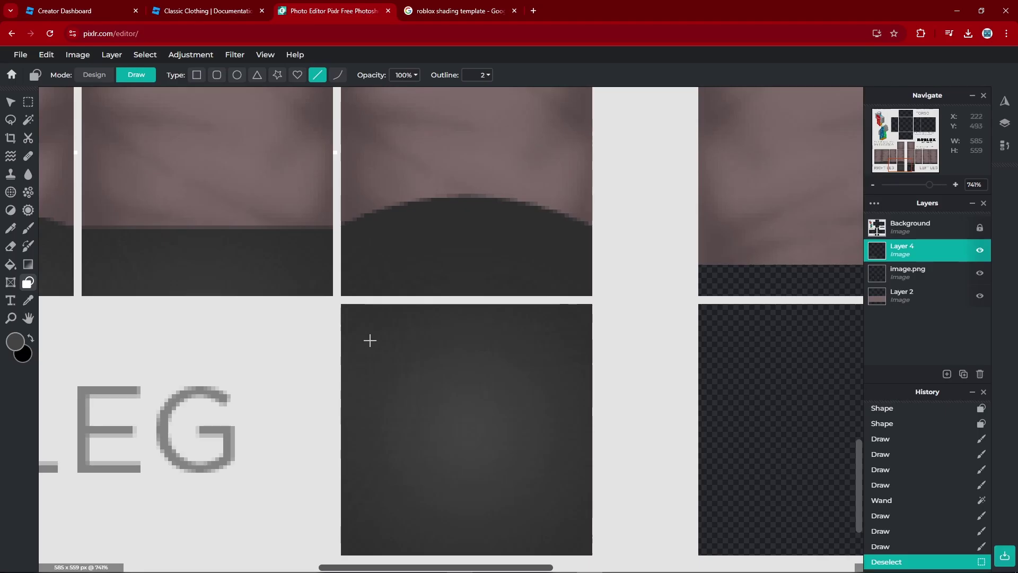
Draw evenly spaced horizontal tread lines in #444444 across the upper half of the right leg's sole face.
{"action": "scroll", "coordinate": [366, 340], "scroll_direction": "up", "scroll_amount": 1}
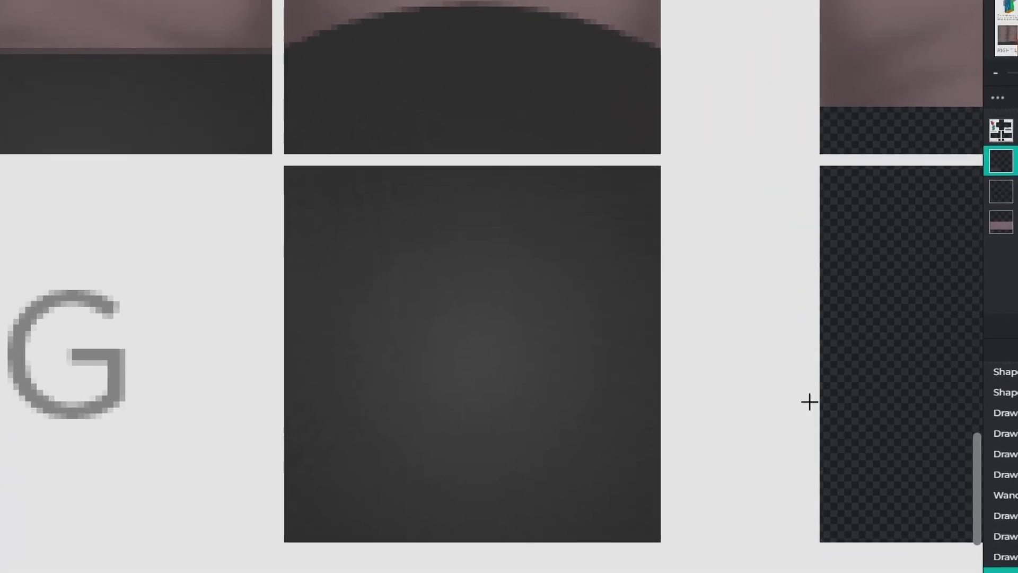
{"action": "left_click_drag", "start_coordinate": [270, 85], "coordinate": [710, 81]}
{"action": "left_click_drag", "start_coordinate": [211, 103], "coordinate": [709, 103]}
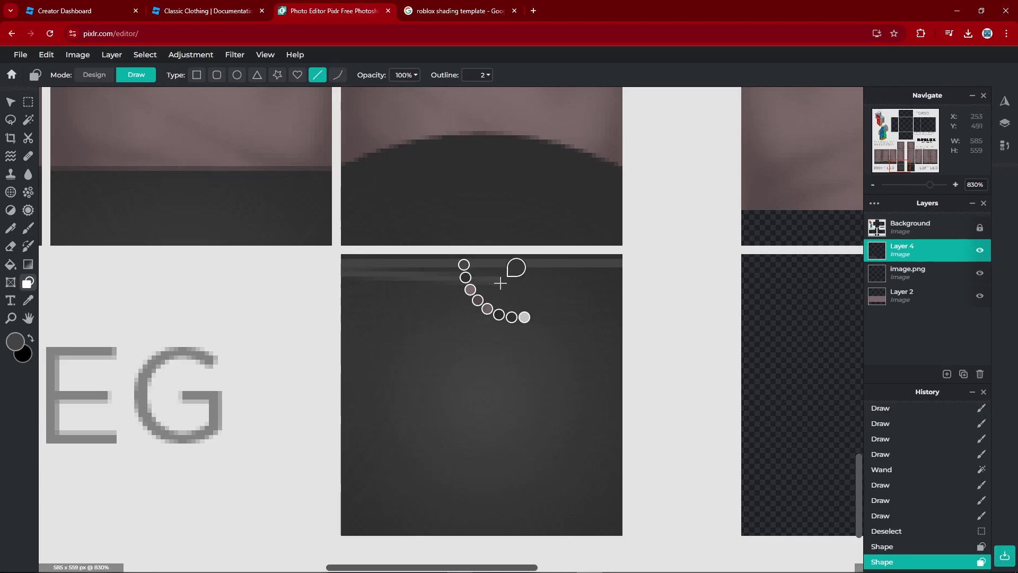
{"action": "left_click_drag", "start_coordinate": [211, 126], "coordinate": [709, 126]}
{"action": "left_click_drag", "start_coordinate": [212, 149], "coordinate": [710, 149]}
{"action": "left_click_drag", "start_coordinate": [211, 172], "coordinate": [709, 172]}
{"action": "left_click_drag", "start_coordinate": [211, 195], "coordinate": [709, 194]}
{"action": "left_click_drag", "start_coordinate": [211, 217], "coordinate": [709, 218]}
{"action": "left_click_drag", "start_coordinate": [211, 240], "coordinate": [709, 240]}
{"action": "left_click_drag", "start_coordinate": [334, 381], "coordinate": [623, 382]}
{"action": "left_click_drag", "start_coordinate": [335, 397], "coordinate": [624, 397]}
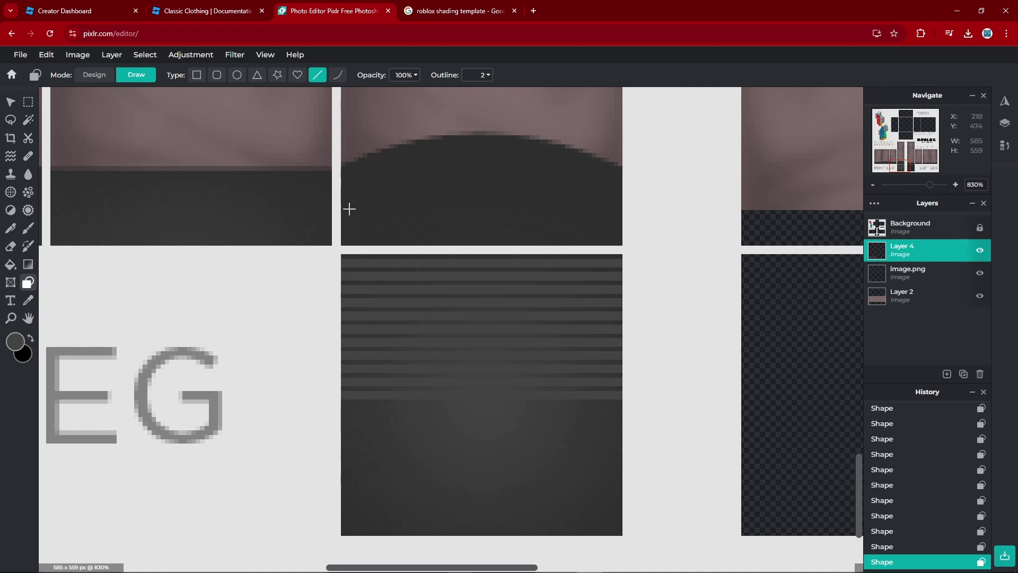
Draw a stack of Bezier curves bowed upward across the lower half of the right leg's sole face.
{"action": "left_click", "coordinate": [338, 75]}
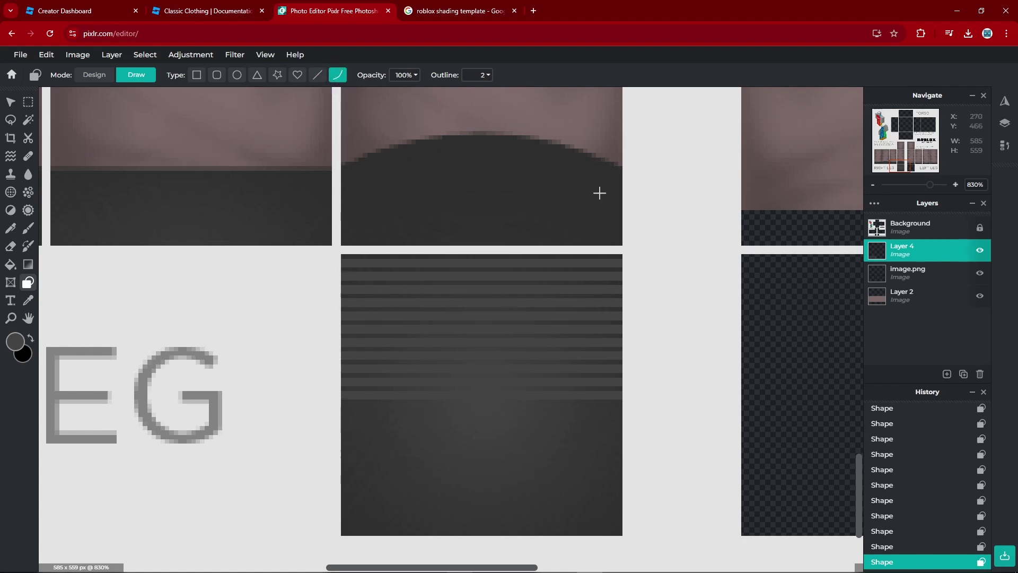
{"action": "left_click_drag", "start_coordinate": [630, 454], "coordinate": [375, 458]}
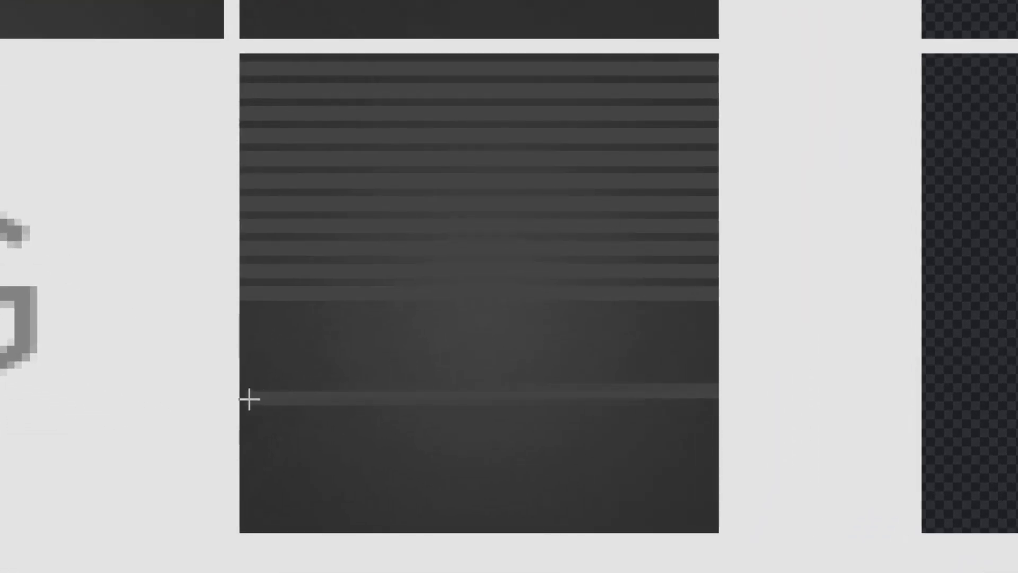
{"action": "left_click_drag", "start_coordinate": [249, 399], "coordinate": [230, 399]}
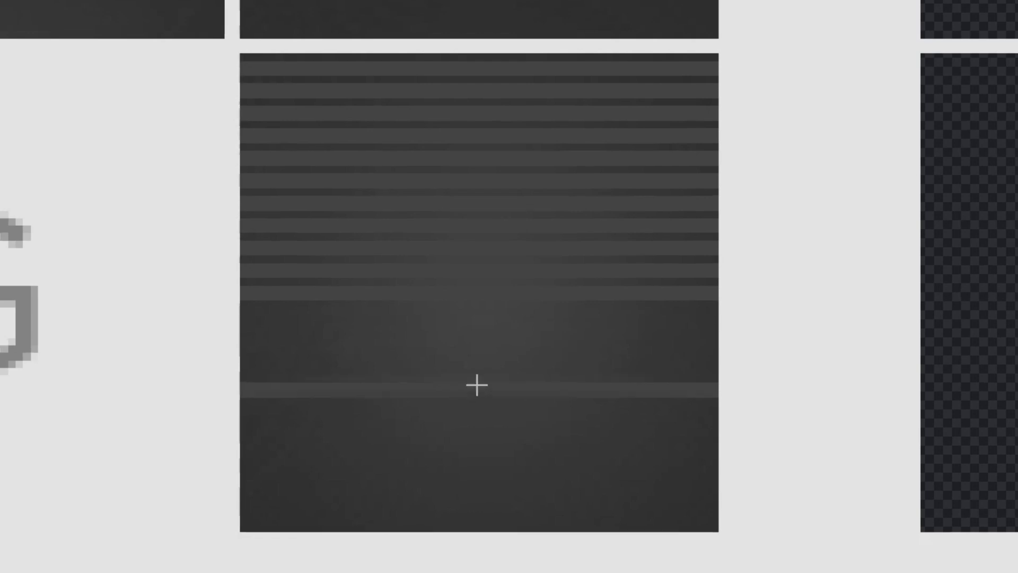
{"action": "left_click_drag", "start_coordinate": [477, 384], "coordinate": [486, 299]}
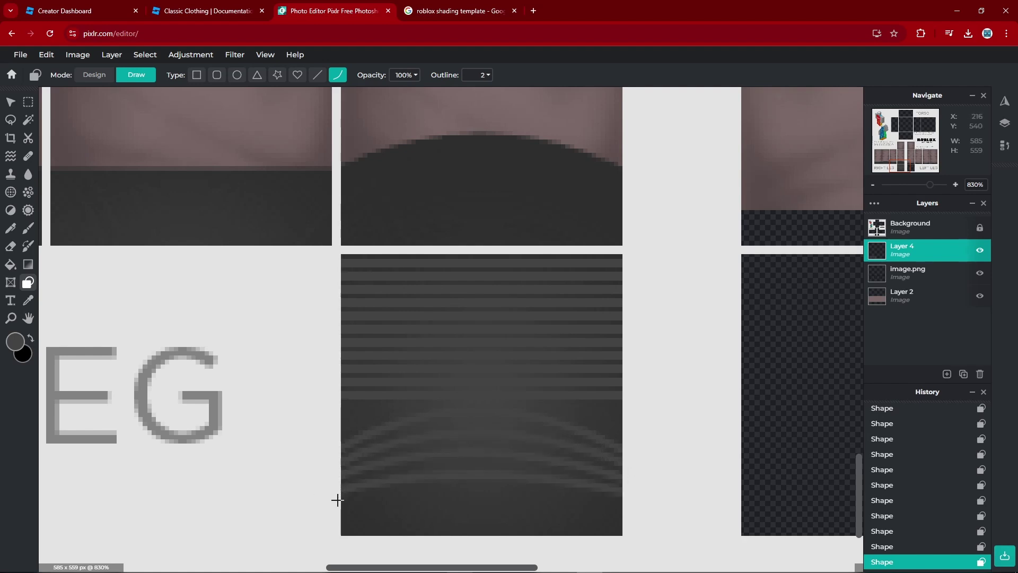
Add straight horizontal lines below the arcs along the bottom edge of the right leg's sole face.
{"action": "left_click", "coordinate": [317, 75]}
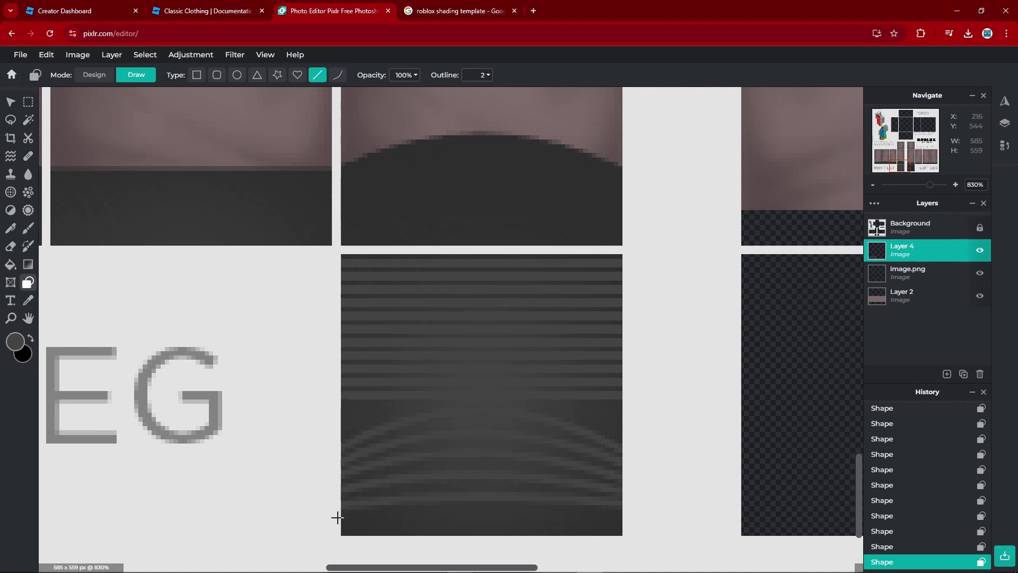
{"action": "mouse_move", "coordinate": [338, 517]}
{"action": "left_mouse_down"}
{"action": "mouse_move", "coordinate": [625, 516]}
{"action": "mouse_move", "coordinate": [627, 530]}
{"action": "left_mouse_up"}
{"action": "key", "text": "m"}
Soften the tread lines through the middle of the right sole with a 50 px blur brush at strength 40.
{"action": "scroll", "coordinate": [357, 493], "scroll_direction": "down", "scroll_amount": 4}
{"action": "scroll", "coordinate": [357, 493], "scroll_direction": "up", "scroll_amount": 2}
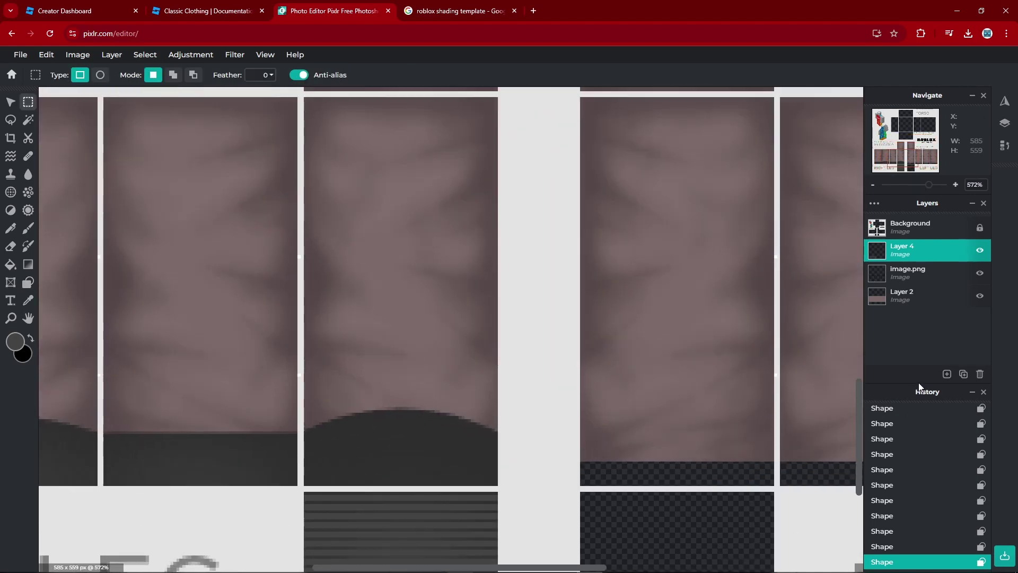
{"action": "left_click_drag", "start_coordinate": [857, 403], "coordinate": [857, 450]}
{"action": "scroll", "coordinate": [238, 341], "scroll_direction": "up", "scroll_amount": 1}
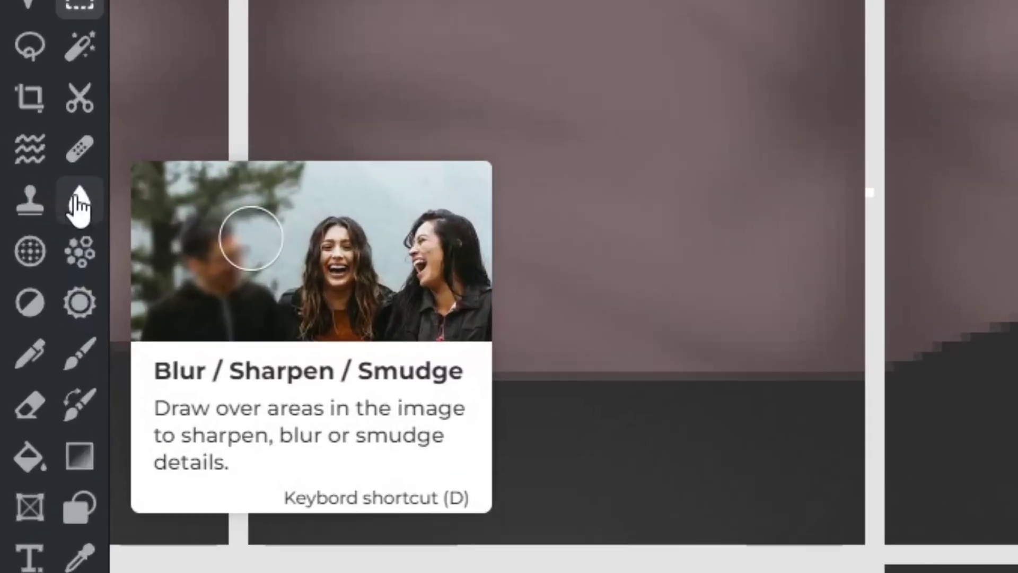
{"action": "left_click", "coordinate": [24, 175]}
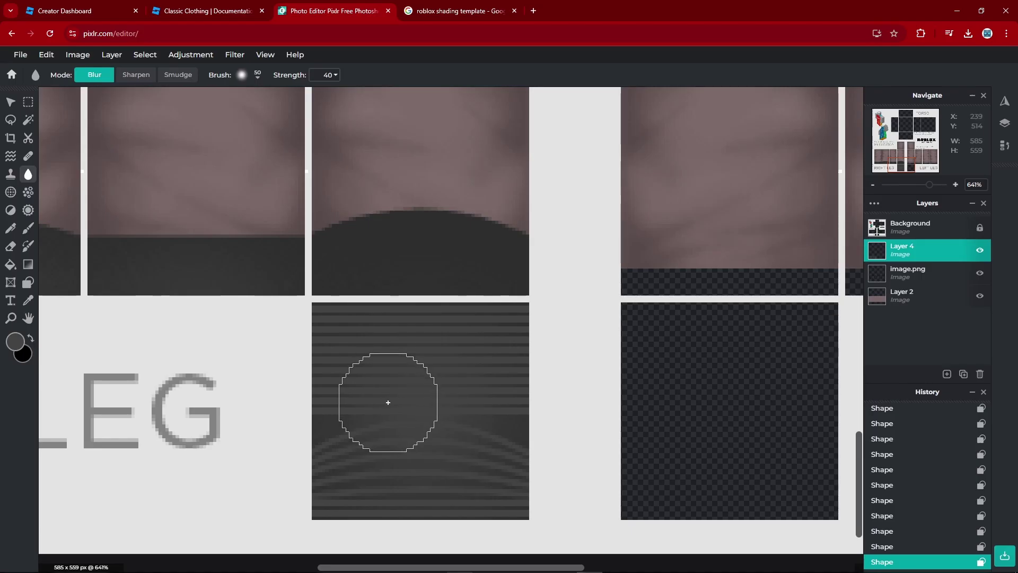
{"action": "mouse_move", "coordinate": [391, 391]}
{"action": "left_mouse_down"}
{"action": "mouse_move", "coordinate": [422, 391]}
{"action": "mouse_move", "coordinate": [447, 374]}
{"action": "mouse_move", "coordinate": [466, 453]}
{"action": "mouse_move", "coordinate": [391, 458]}
{"action": "left_mouse_up"}
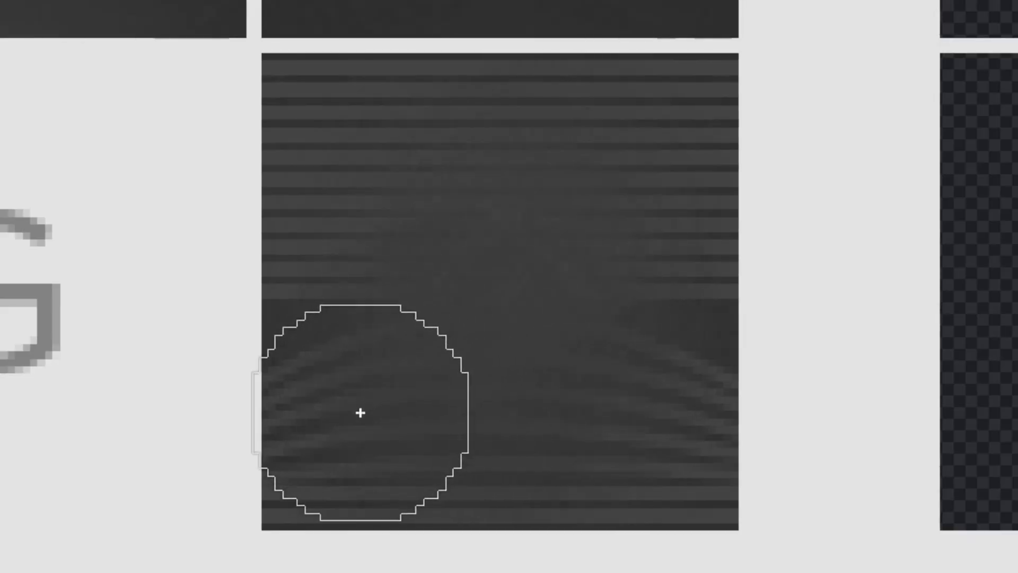